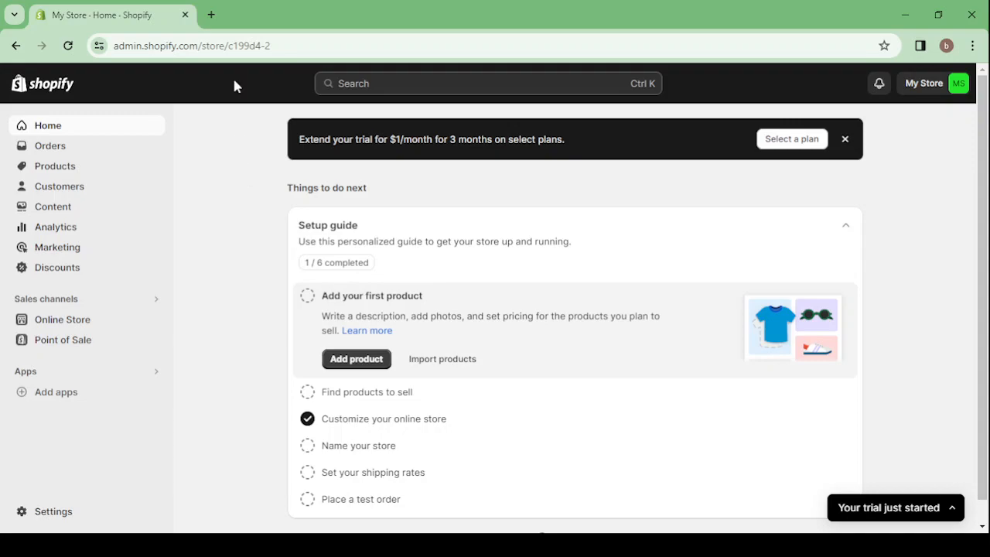
- Search the web for Shopify in a new browser tab, view its official website, and close that tab
left_click(212, 15)
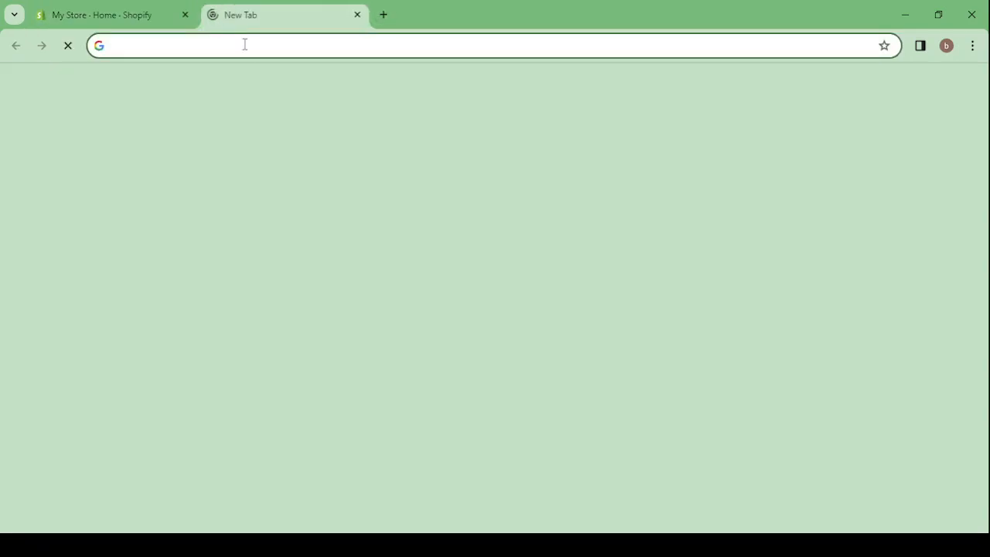
type("sh")
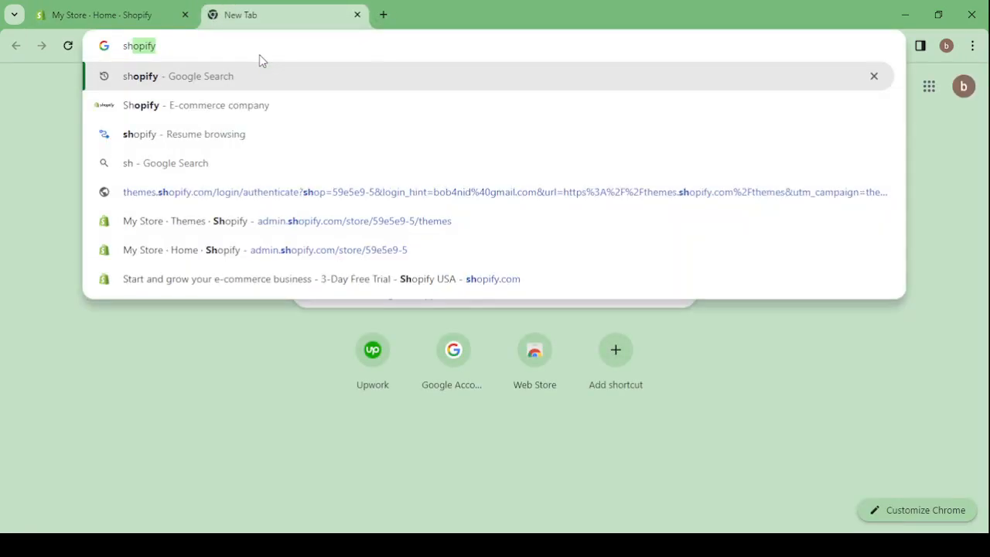
key("Return")
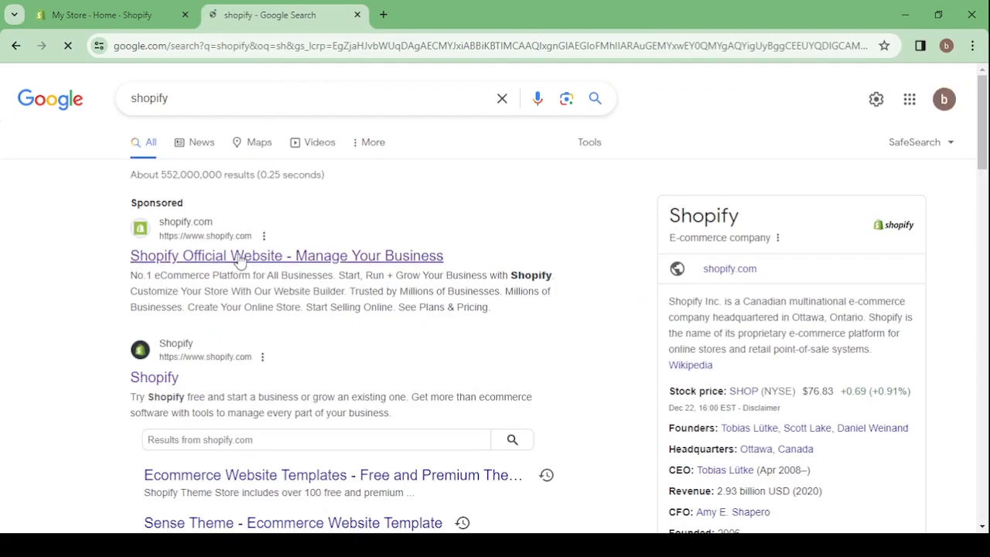
left_click(240, 256)
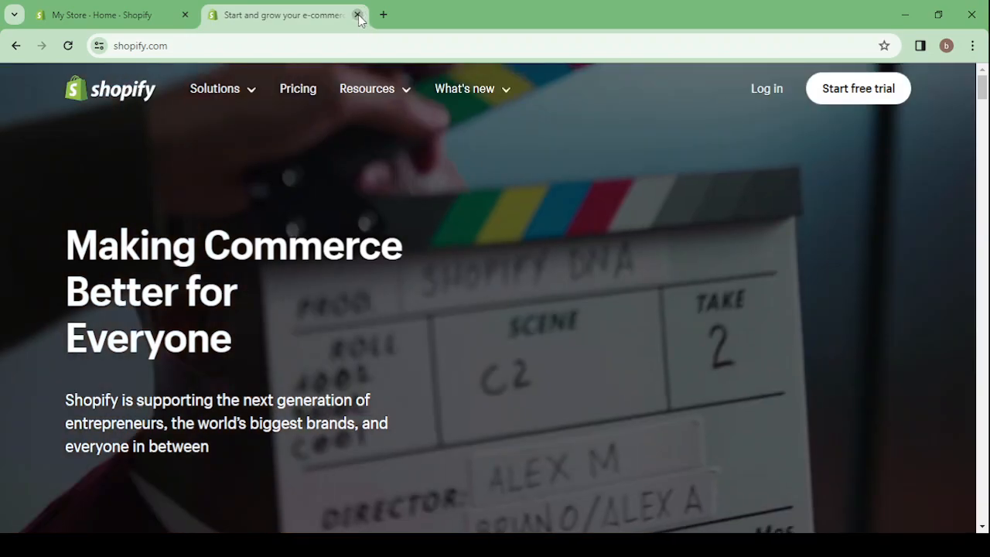
left_click(357, 15)
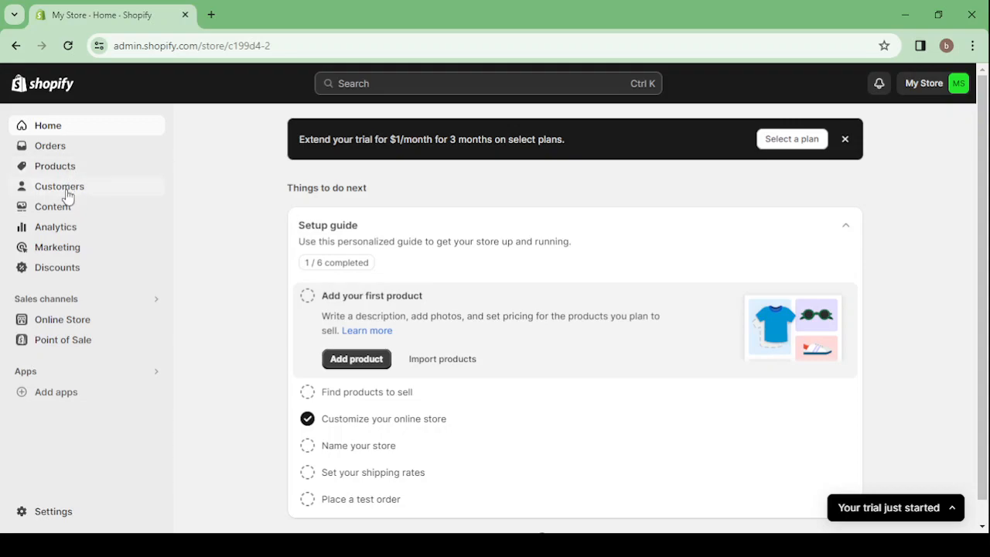
- Open the store's Analytics dashboard and review the sales, sessions, conversion rate and order charts
left_click(68, 233)
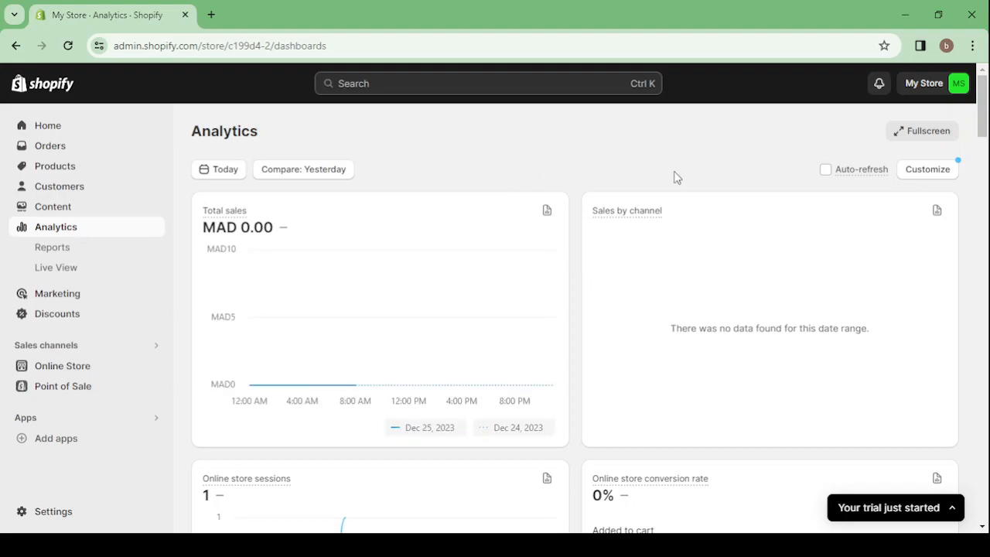
scroll(602, 318, "down", 2)
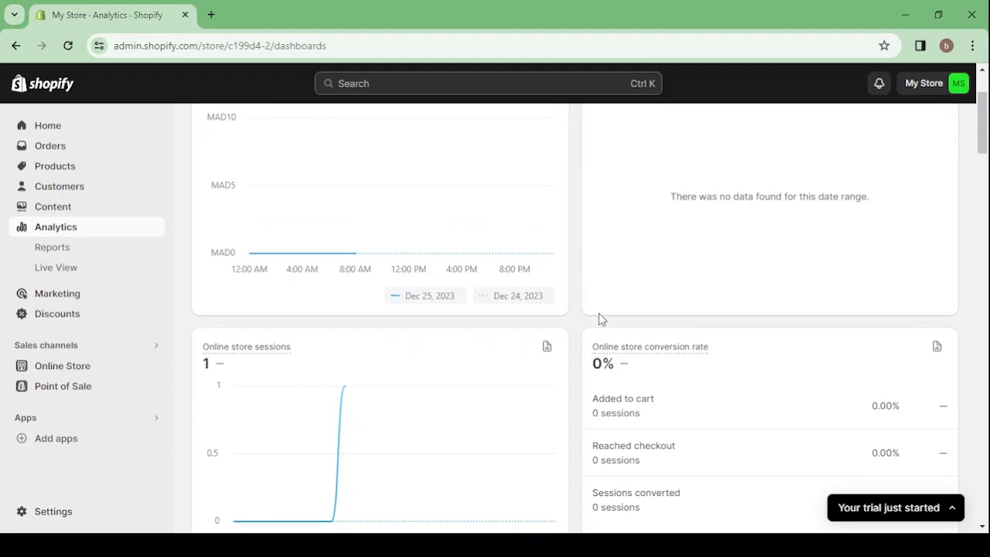
scroll(600, 317, "down", 2)
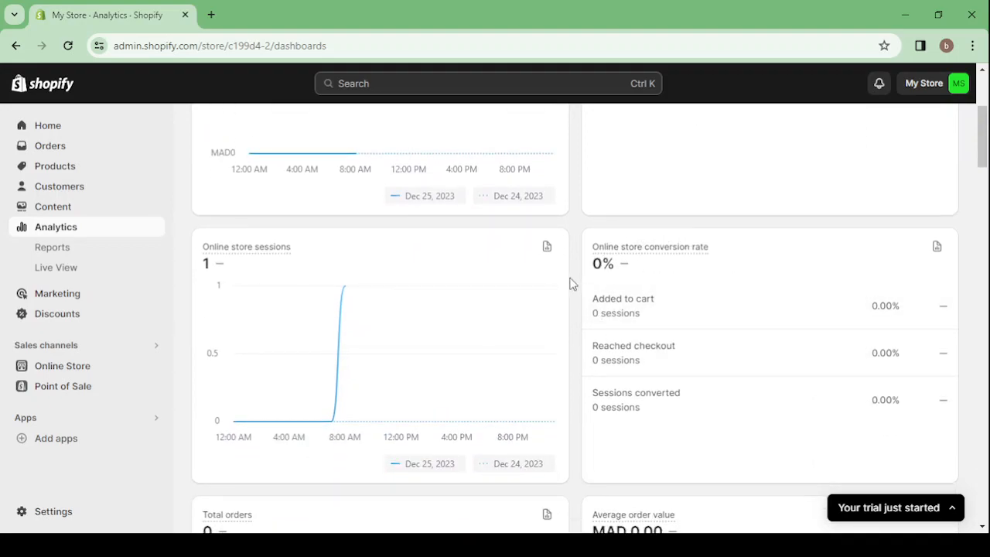
scroll(571, 283, "down", 2)
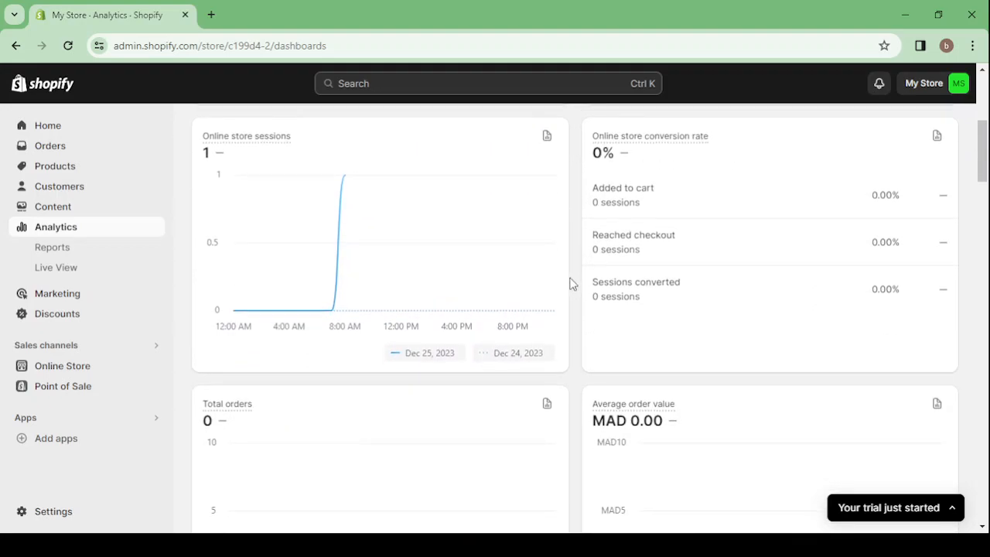
scroll(400, 222, "down", 3)
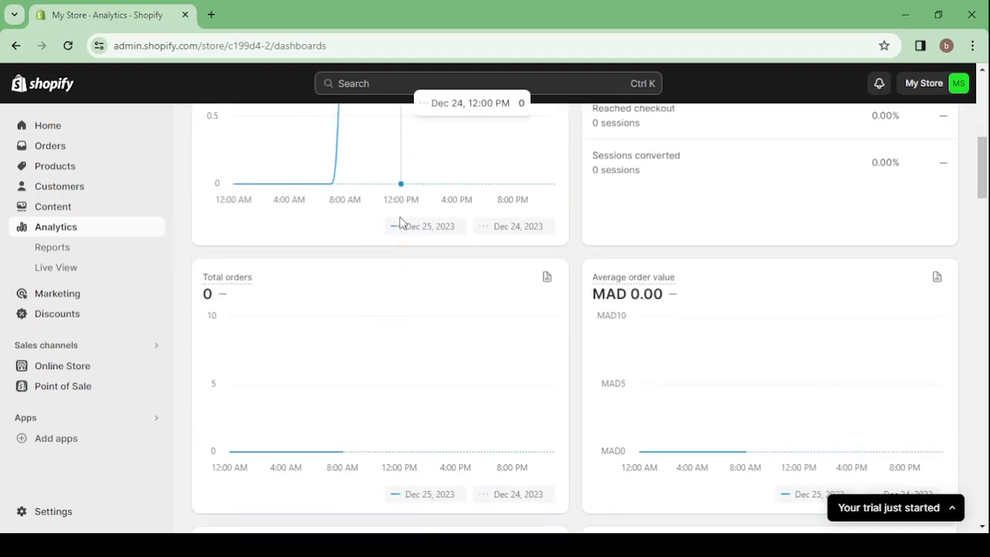
scroll(400, 223, "up", 3)
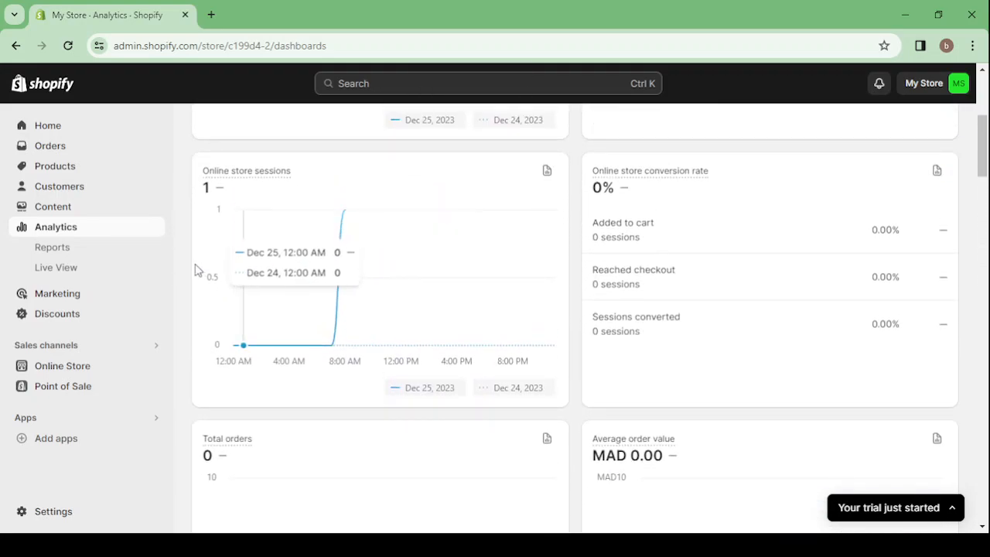
scroll(143, 362, "down", 1)
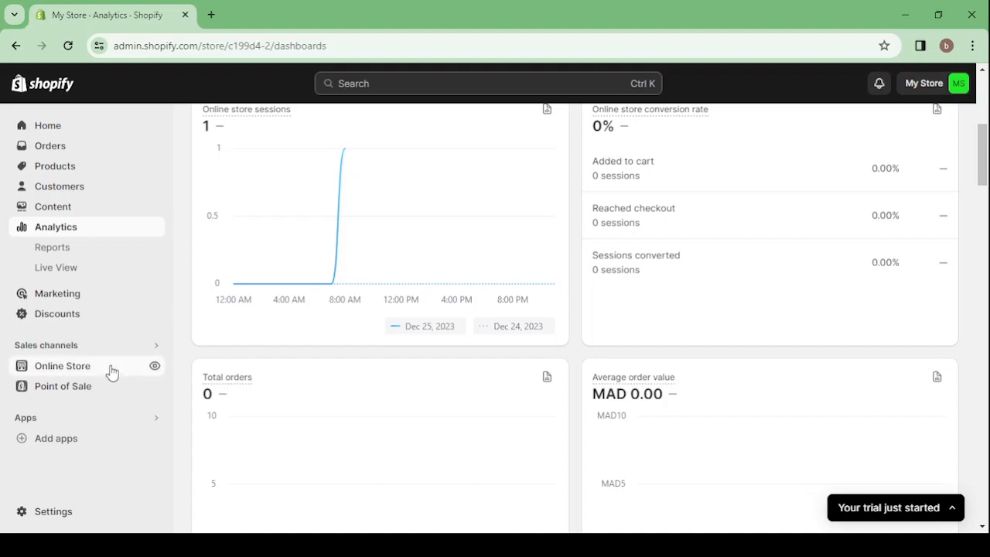
- View the live storefront from the Online Store themes page, review its home page, and close it
left_click(112, 372)
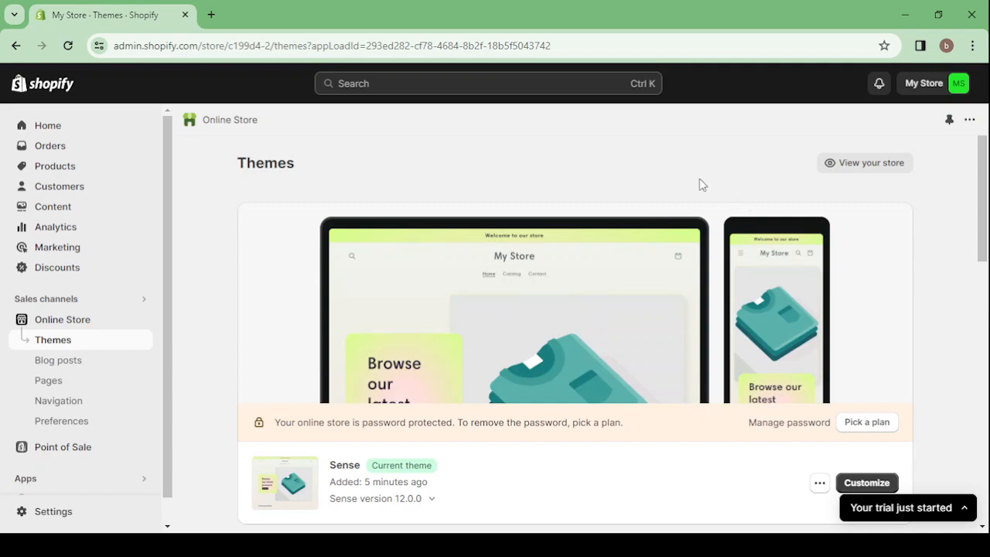
left_click(871, 165)
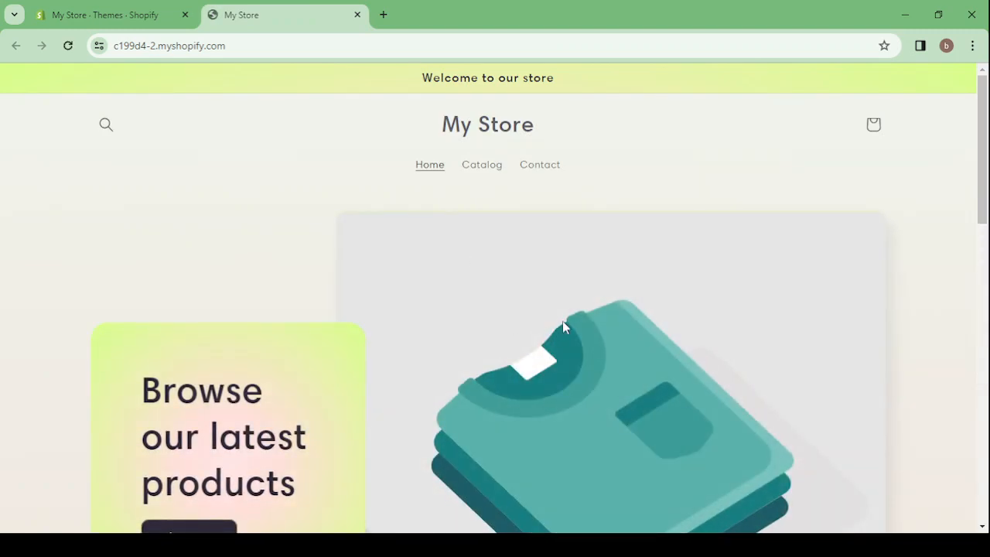
scroll(563, 321, "down", 5)
scroll(562, 321, "down", 6)
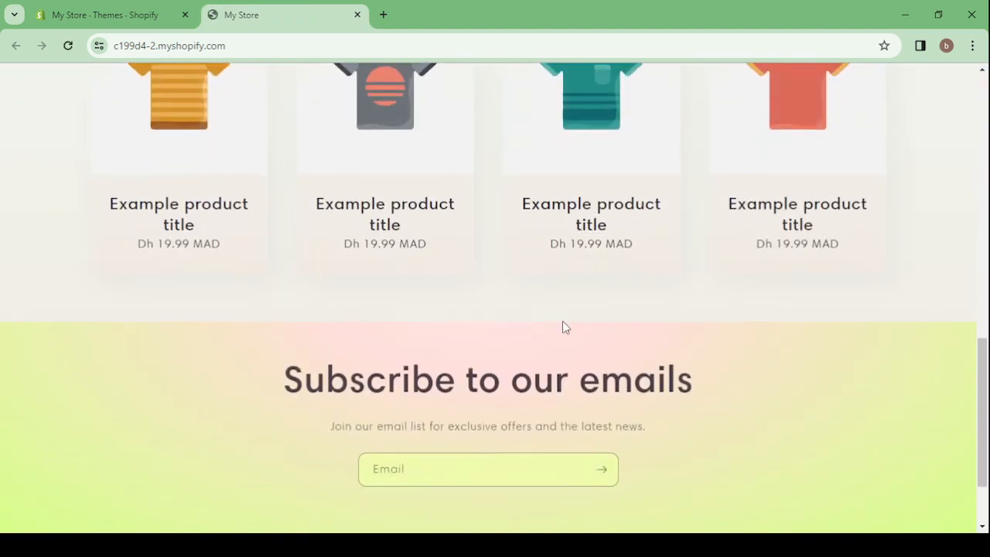
scroll(564, 321, "up", 11)
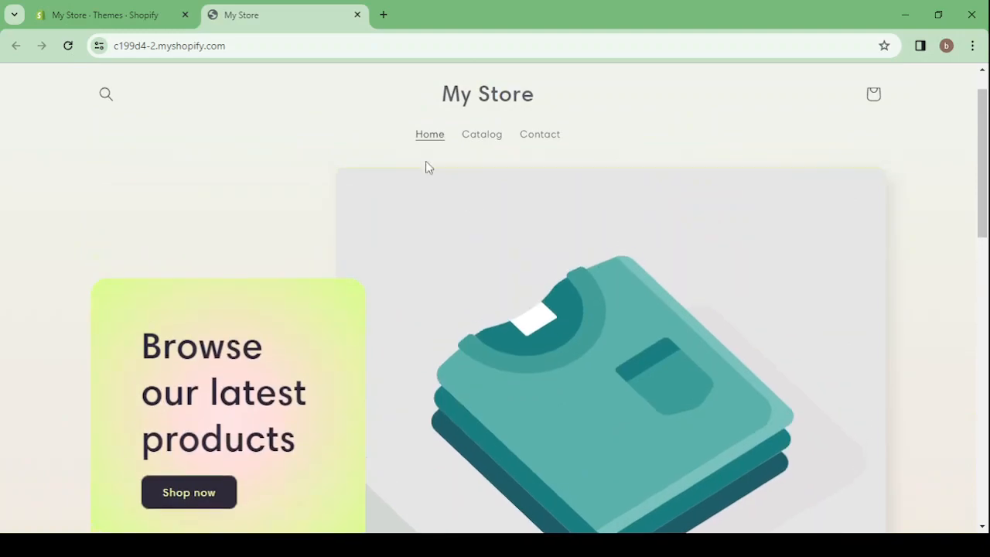
left_click(358, 15)
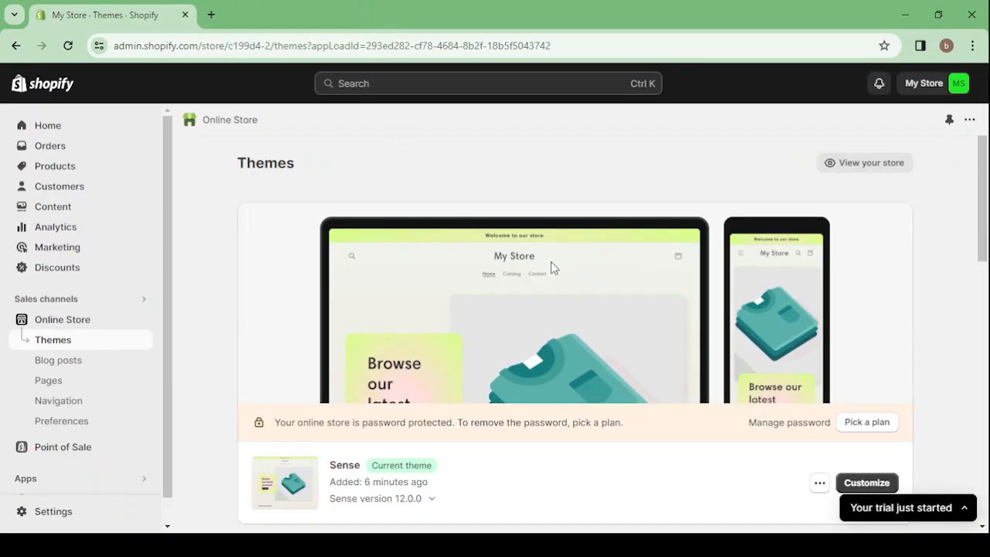
- Look through the theme library and popular free themes, and open the Theme Store to browse all themes
scroll(551, 263, "down", 2)
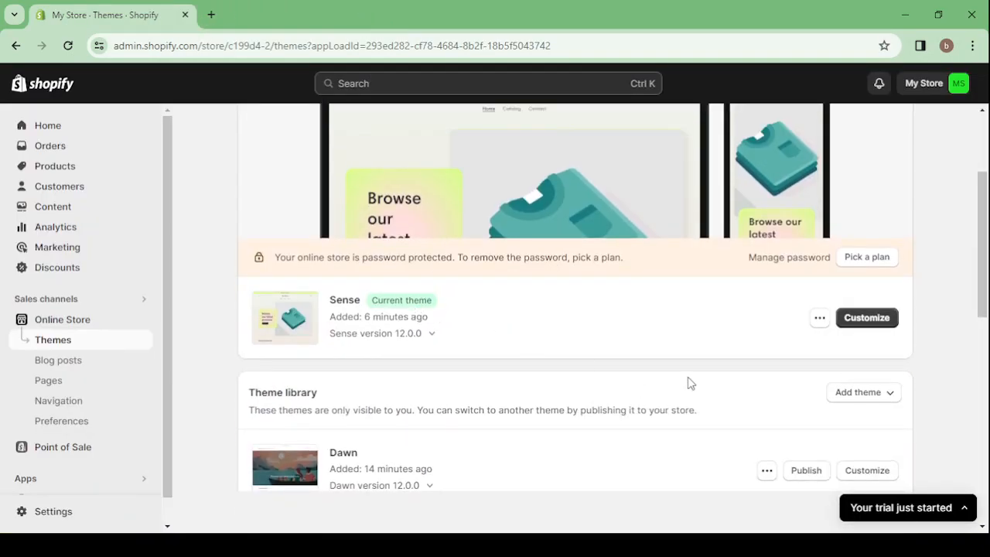
scroll(601, 317, "down", 5)
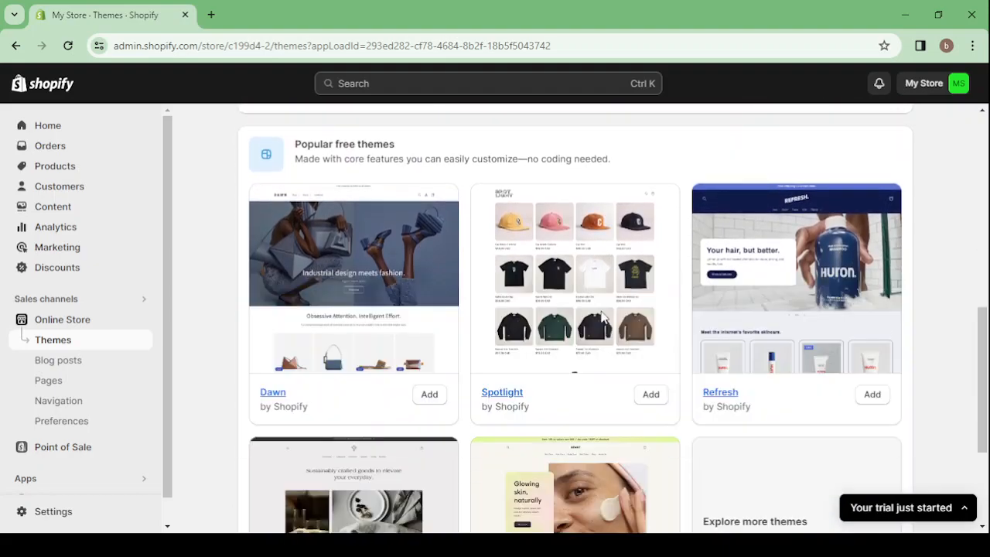
scroll(711, 356, "down", 3)
left_click(735, 392)
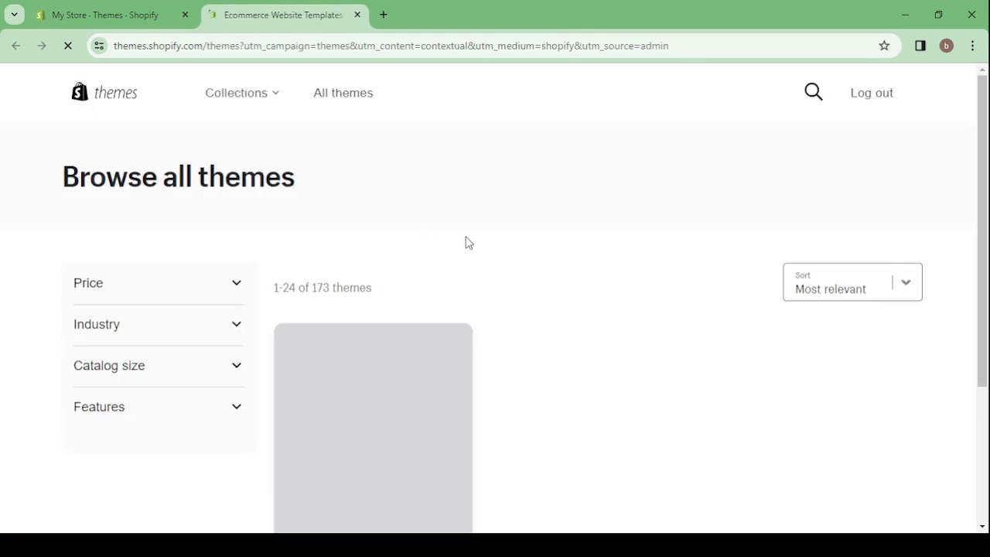
scroll(586, 335, "down", 1)
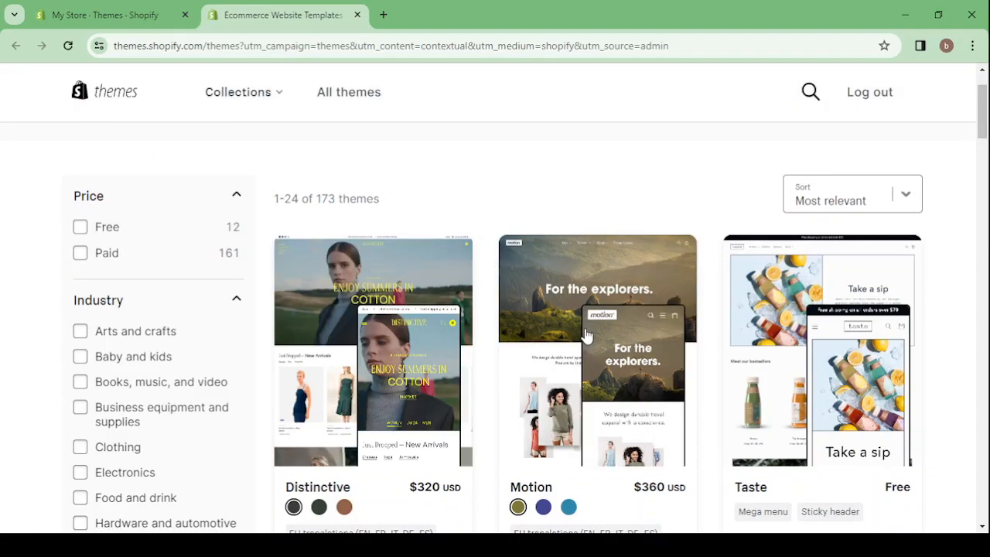
scroll(586, 334, "down", 1)
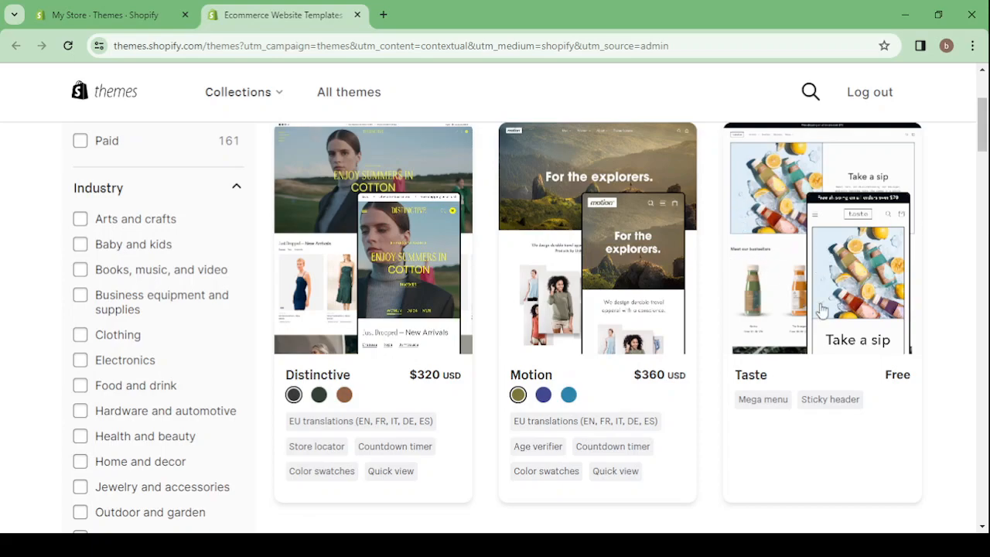
scroll(820, 287, "up", 3)
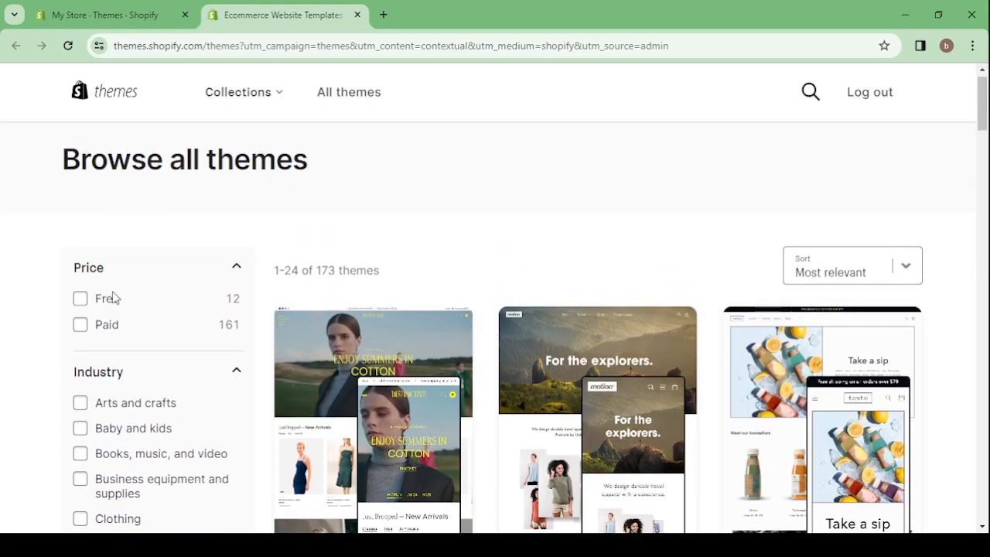
- Review the Theme Store's themes filtered by the Free price, clear the filter and close the Theme Store
left_click(80, 300)
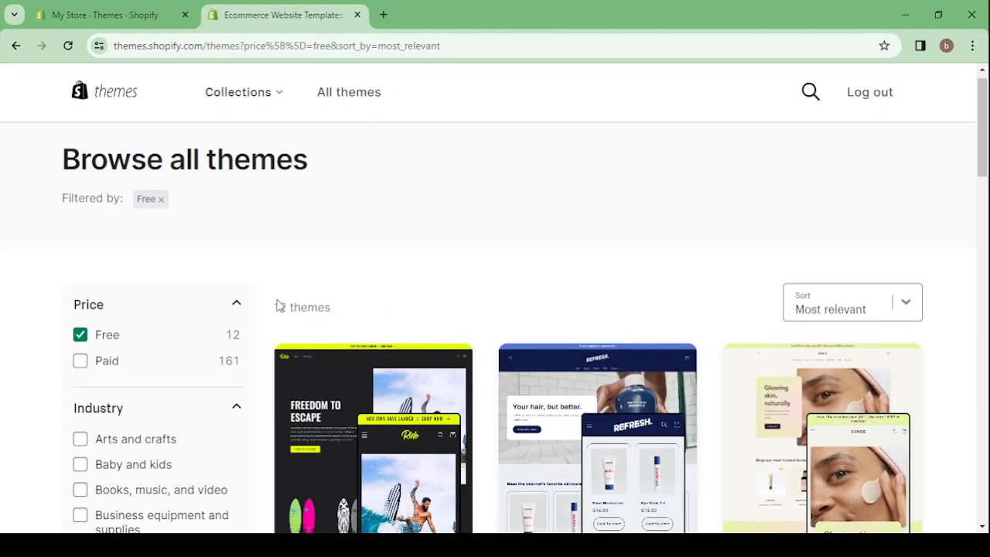
scroll(525, 316, "down", 4)
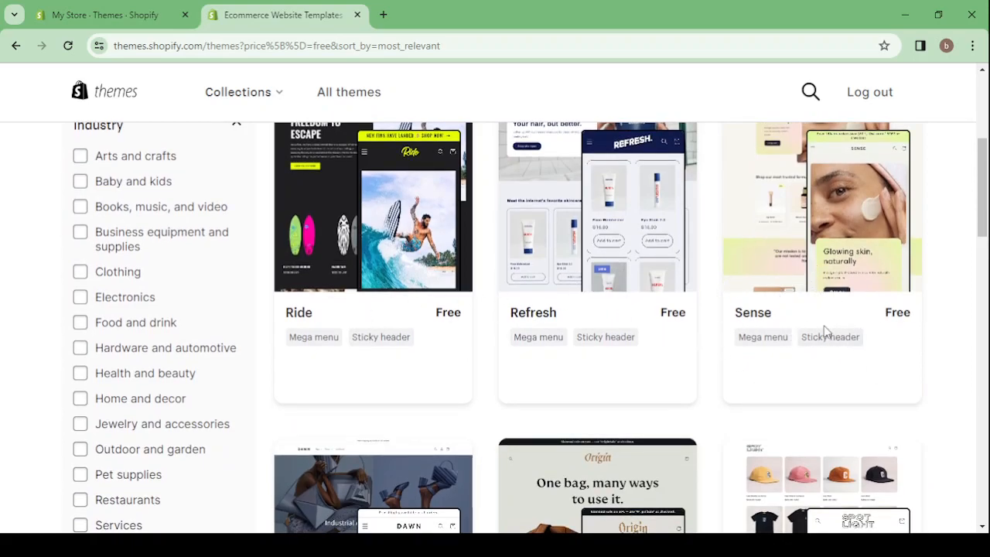
scroll(824, 333, "down", 5)
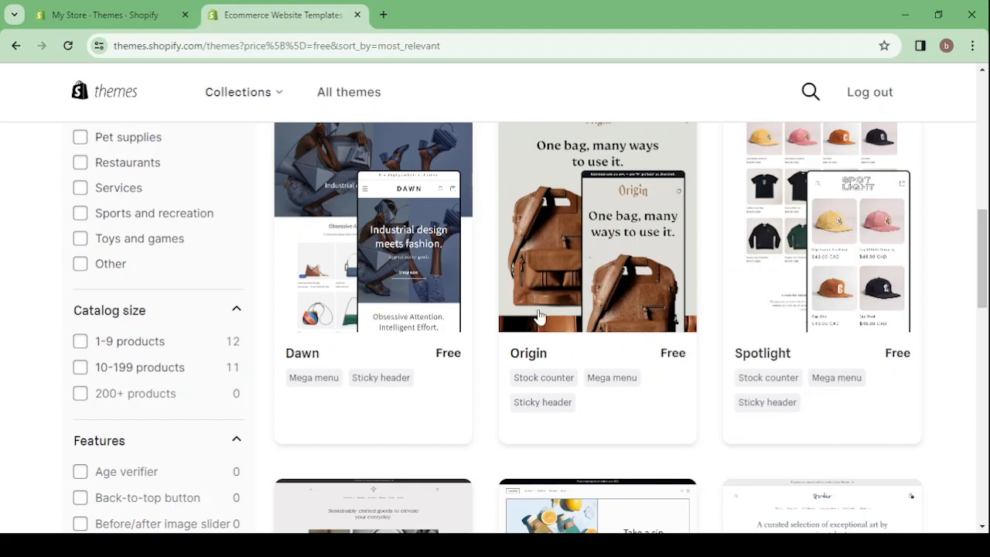
scroll(358, 363, "down", 6)
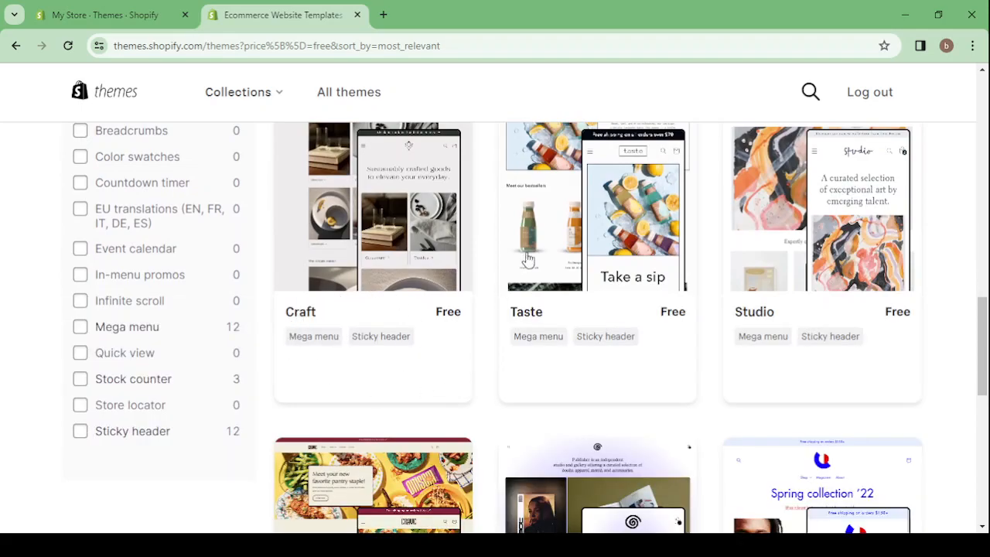
scroll(747, 328, "down", 7)
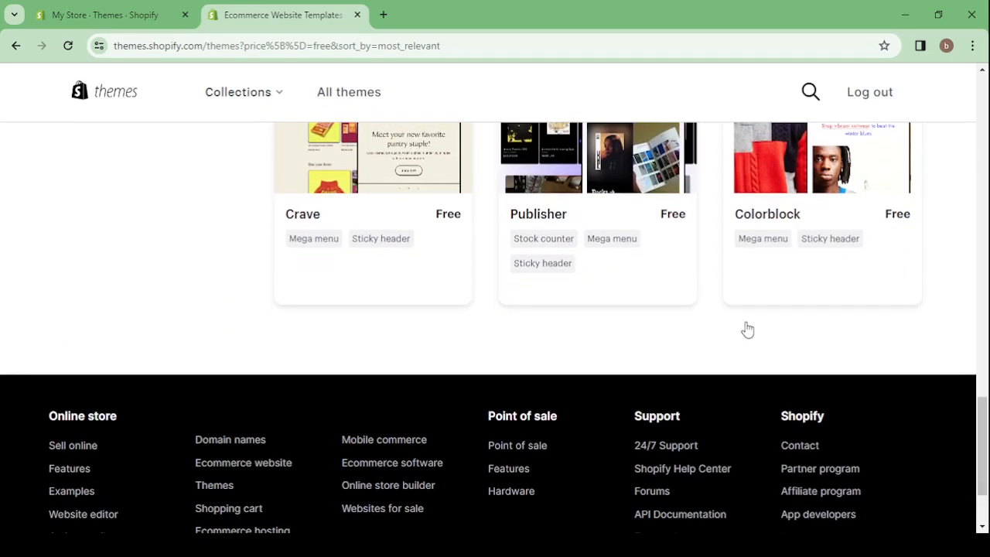
scroll(746, 329, "up", 12)
scroll(746, 329, "up", 10)
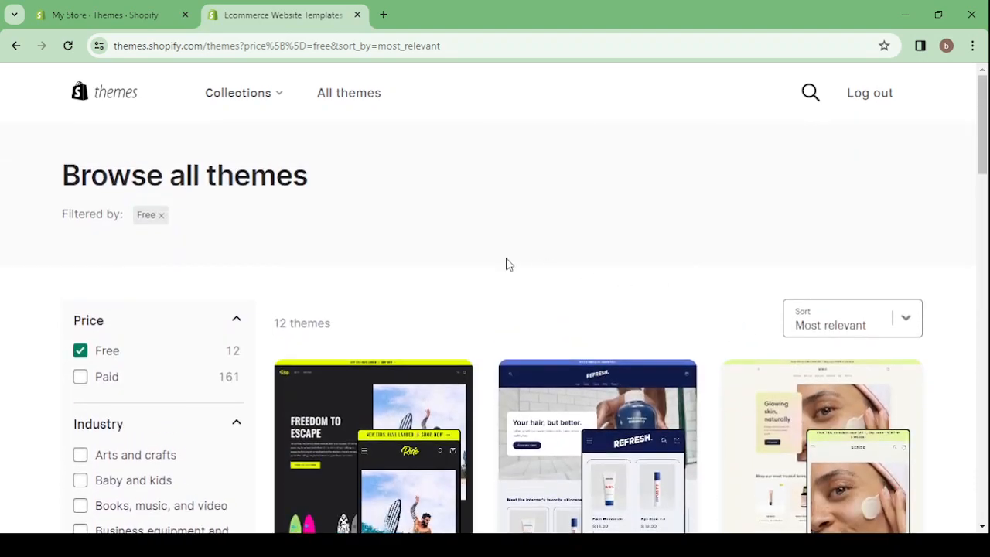
left_click(164, 220)
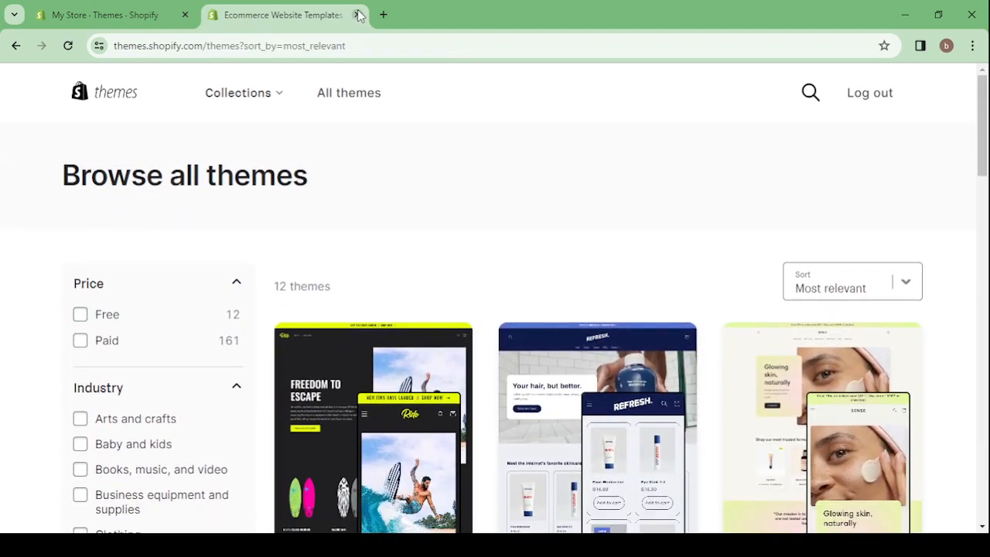
left_click(356, 15)
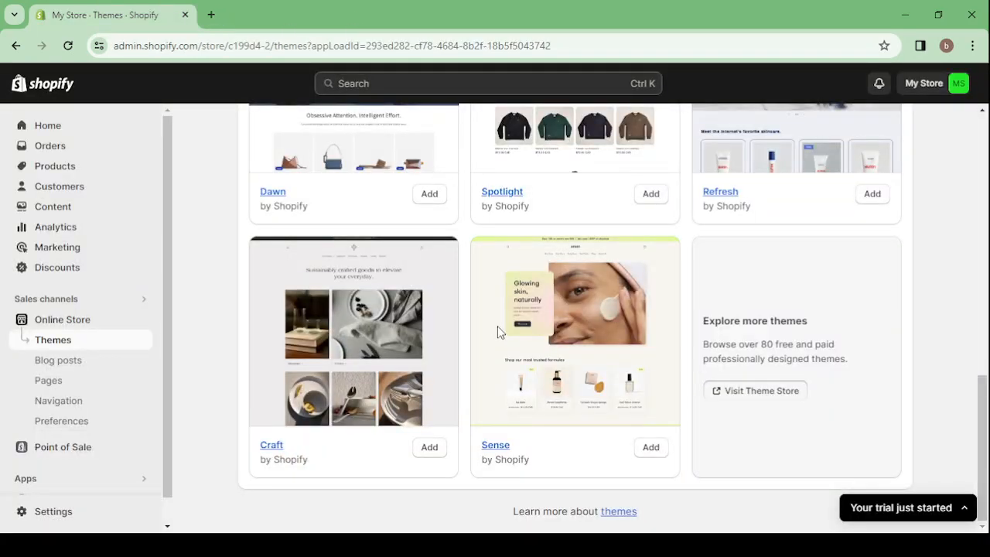
- Open the current Sense theme for customization and look over its home page preview
scroll(497, 325, "up", 5)
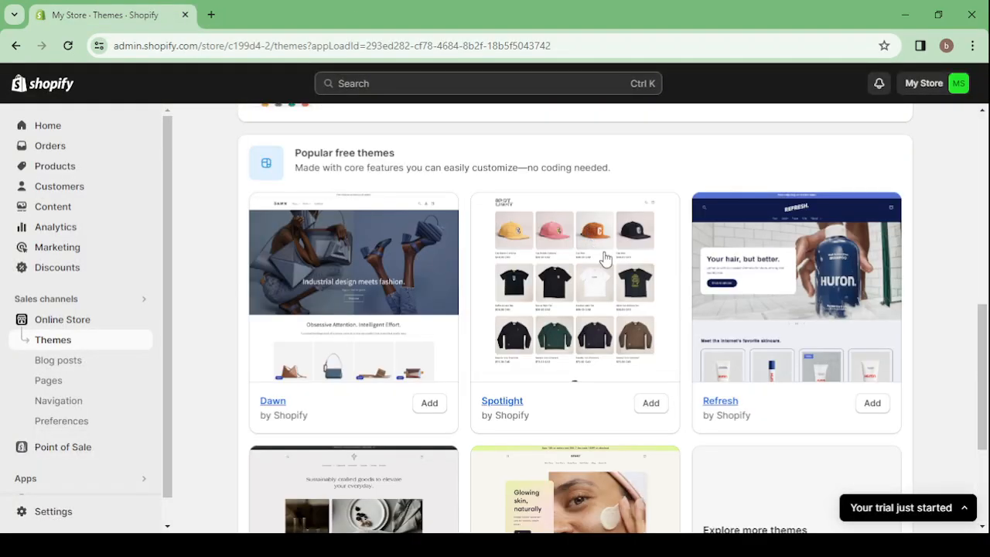
scroll(605, 259, "up", 4)
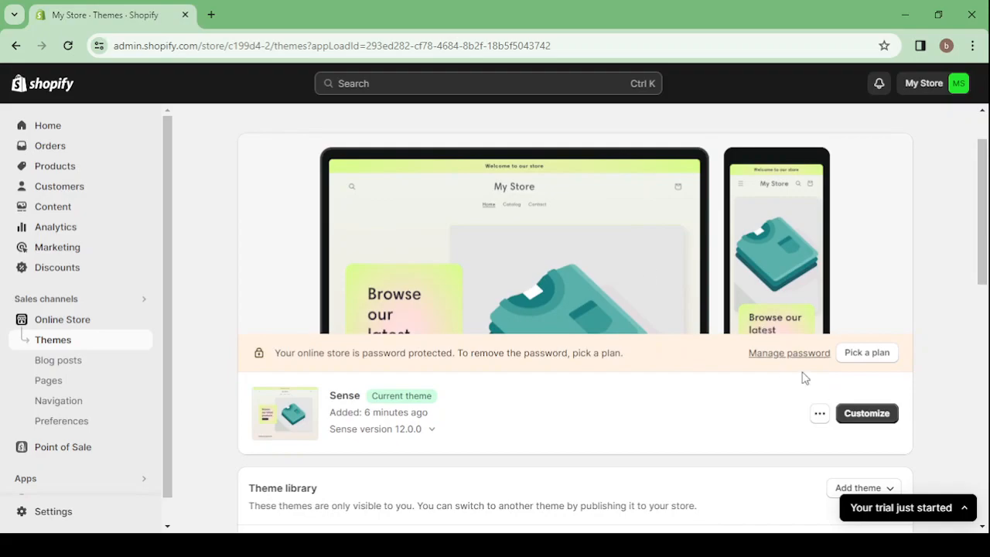
left_click(882, 419)
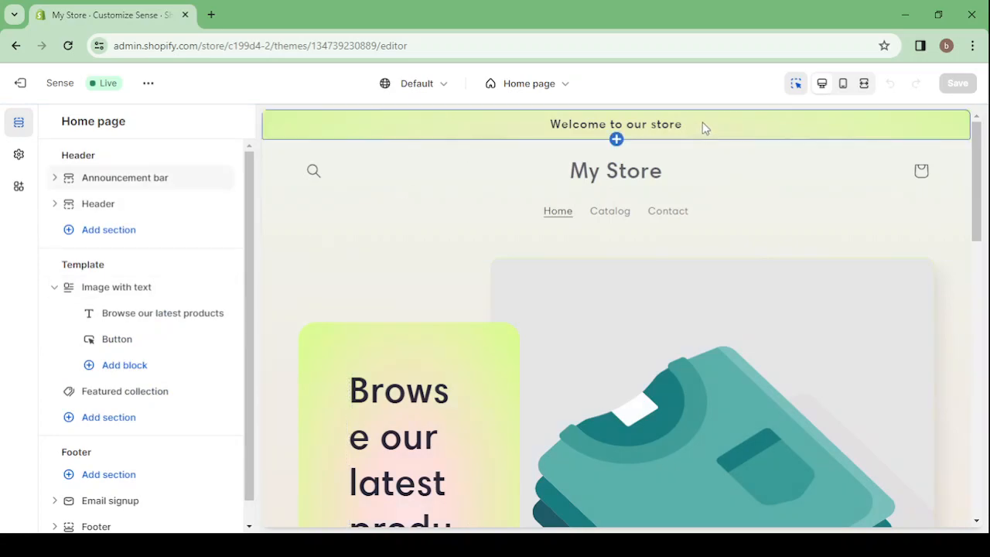
scroll(601, 282, "down", 1)
scroll(603, 288, "down", 8)
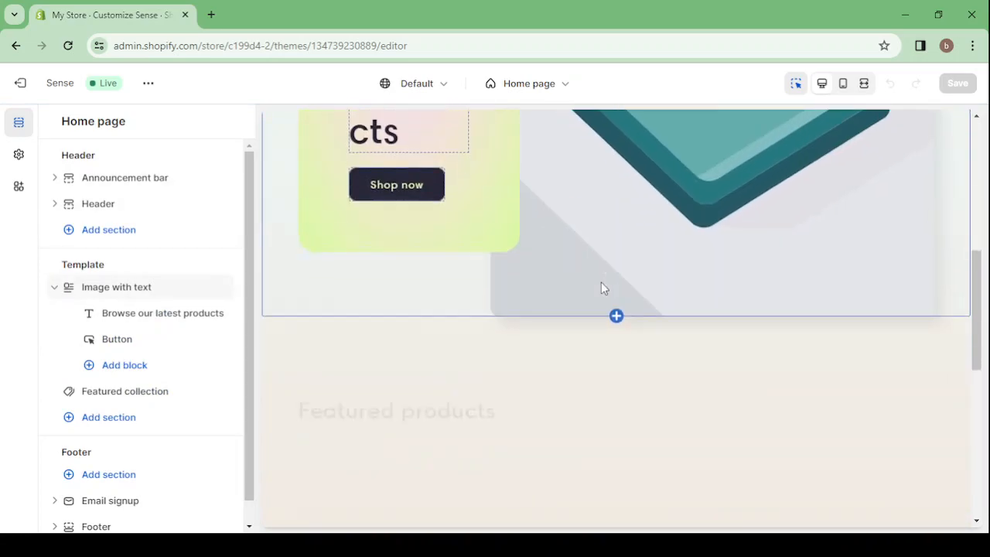
- Look over the page types available for editing in the theme editor and stay on the home page
scroll(602, 288, "up", 8)
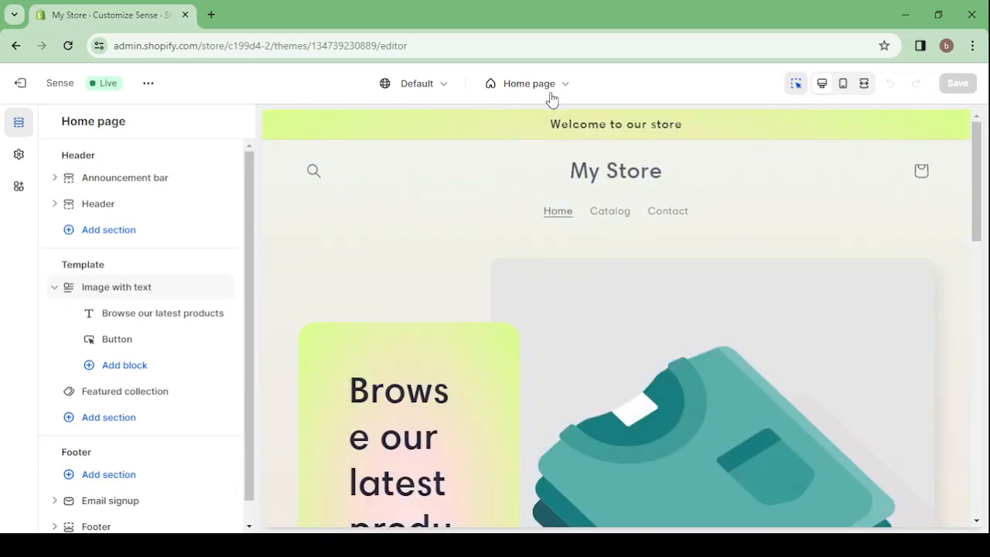
left_click(554, 84)
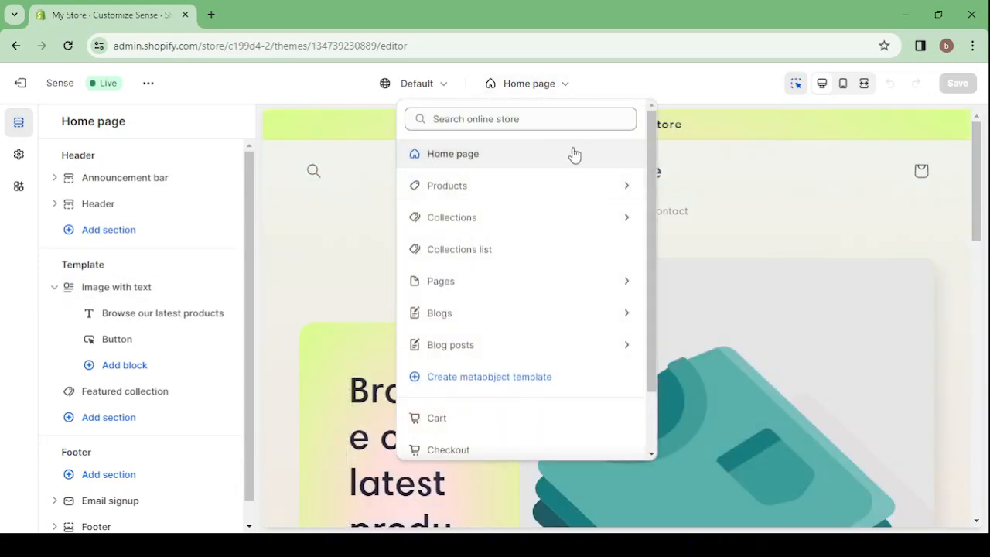
left_click(565, 85)
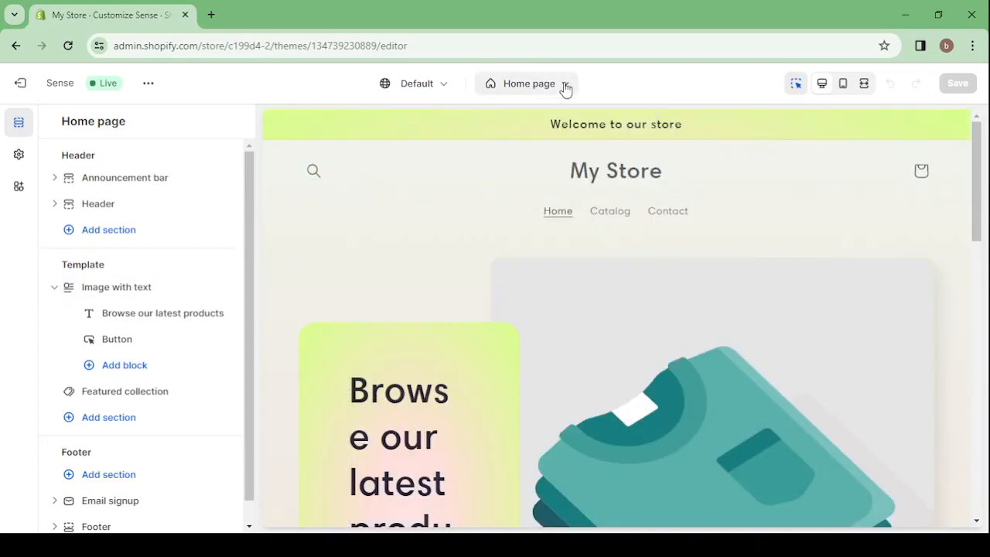
- Open the announcement bar's settings and hide the announcement bar from the home page
left_click(602, 132)
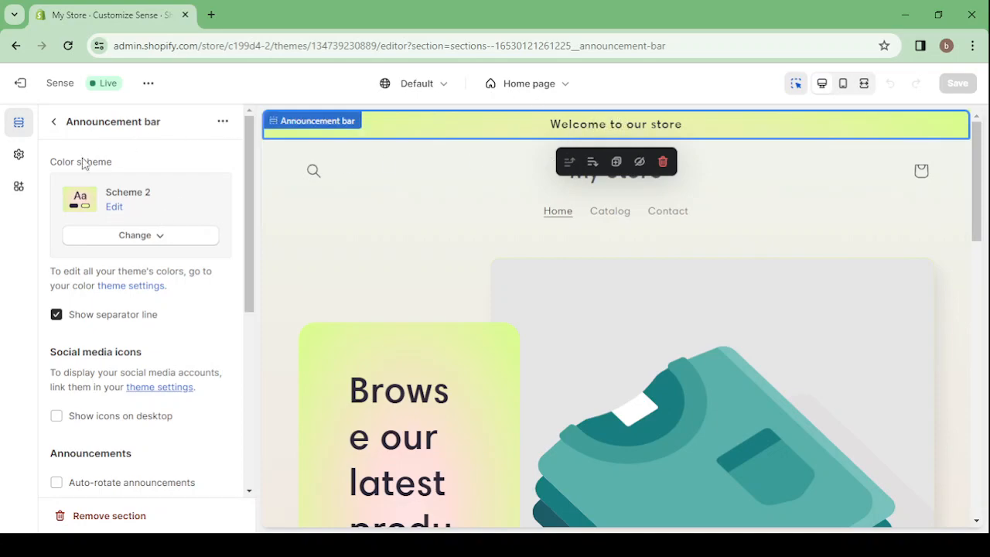
scroll(83, 213, "down", 2)
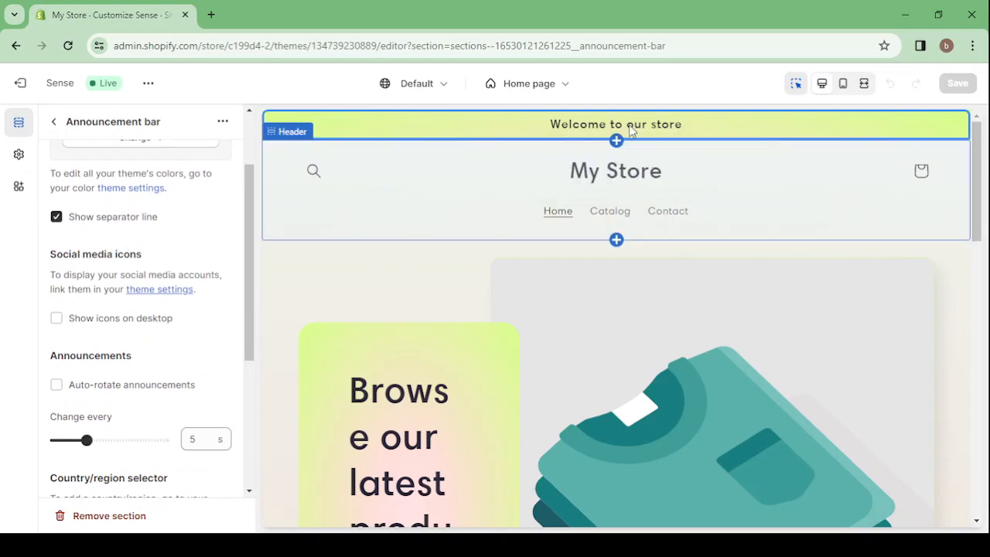
left_click(639, 161)
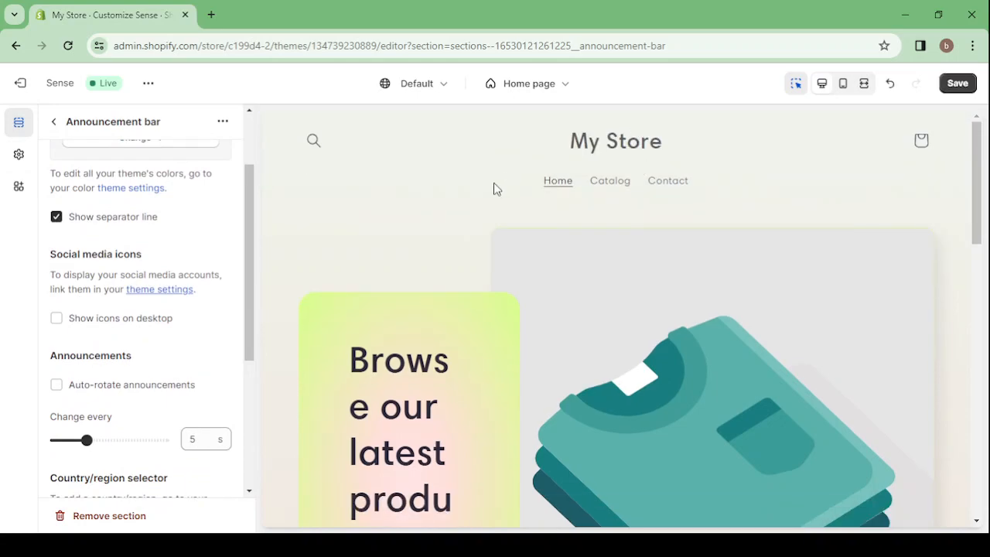
- Review the announcement bar's settings, go back to the home page sections, and unhide the announcement bar
scroll(141, 242, "up", 2)
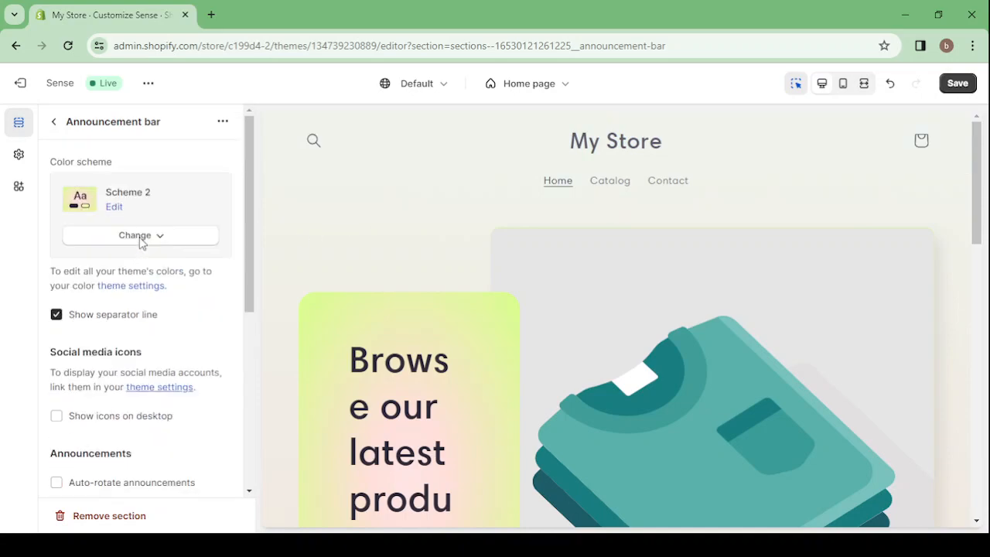
scroll(135, 283, "down", 3)
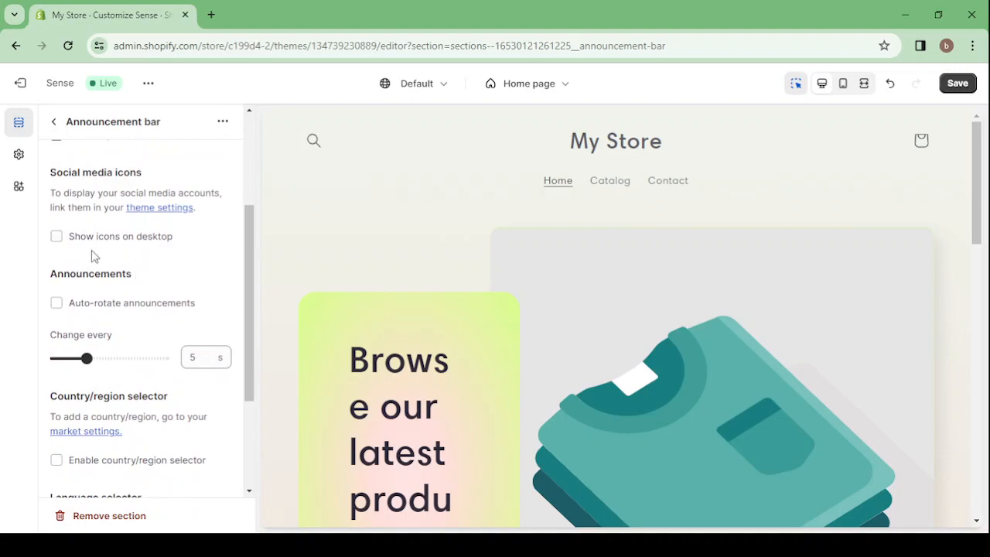
left_click(57, 236)
scroll(132, 259, "down", 3)
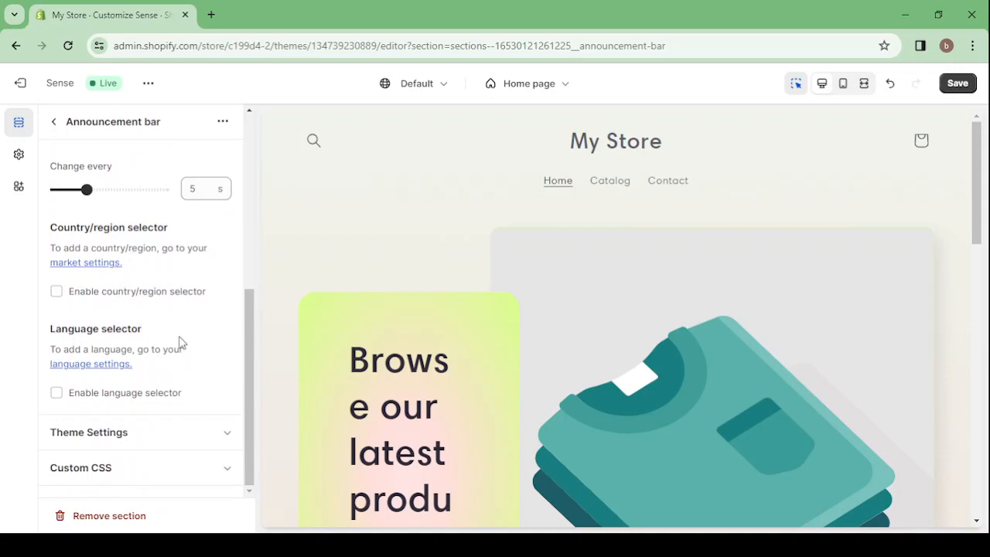
scroll(180, 343, "up", 5)
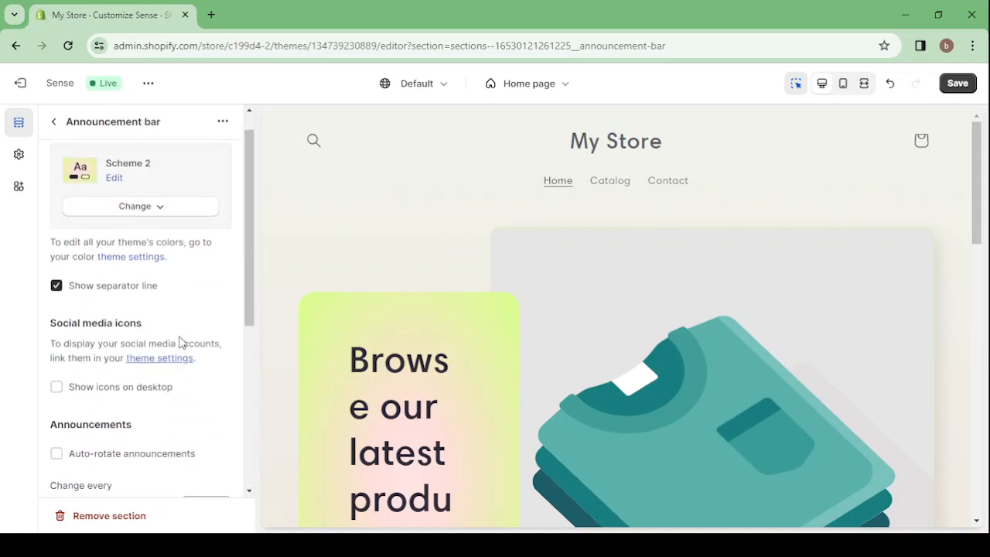
left_click(61, 124)
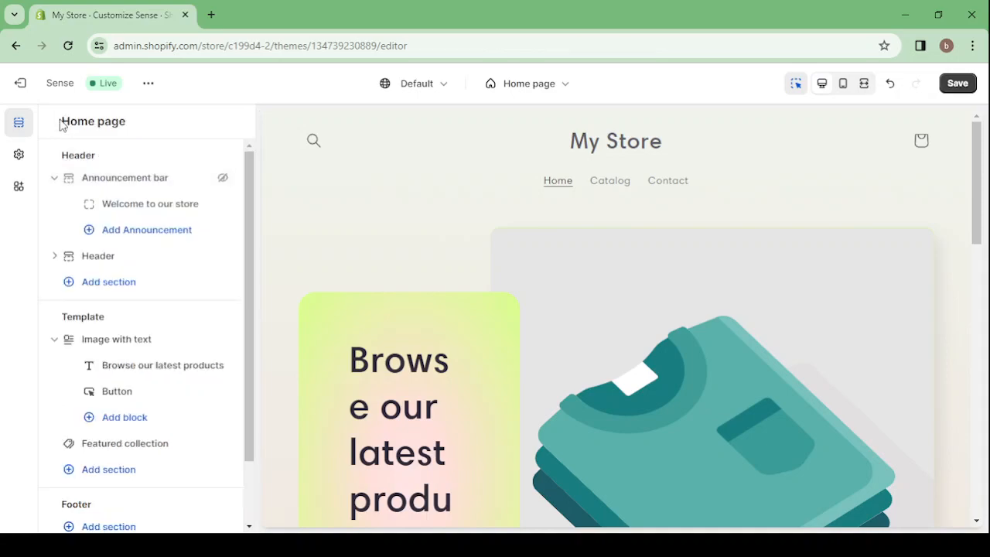
left_click(223, 179)
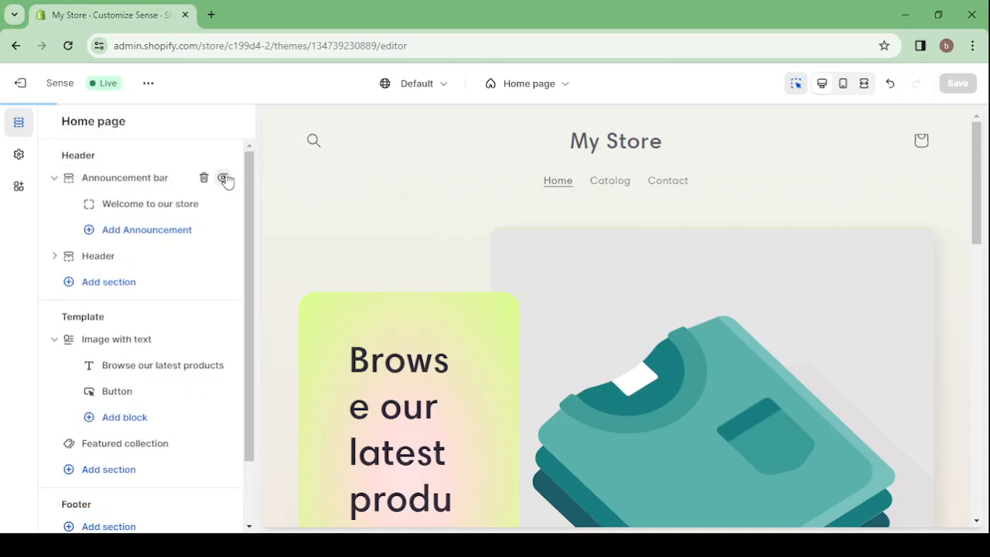
- Change the announcement text to "50% OFF TODAY ONLY" and return to the home page sections
left_click(128, 208)
left_click(164, 184)
left_click_drag(165, 183, 45, 187)
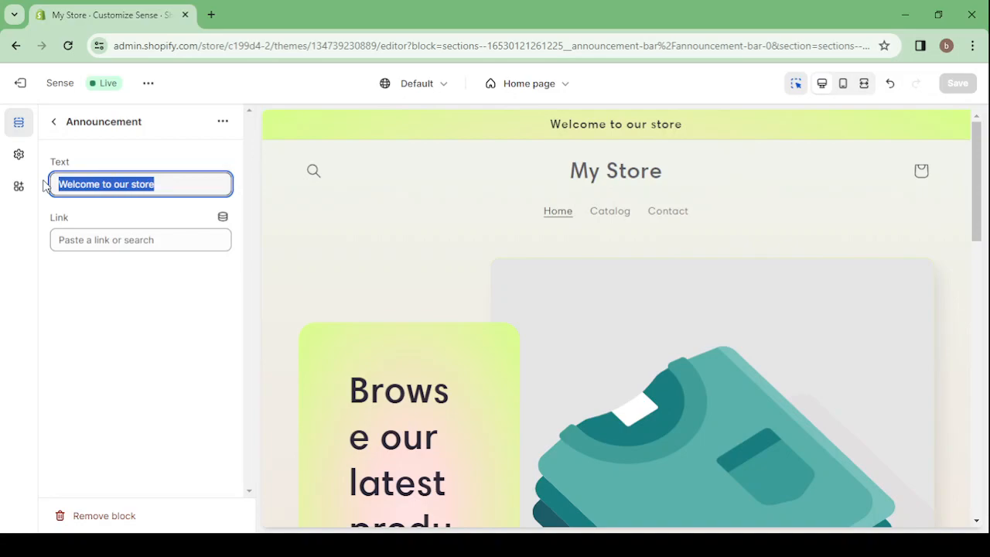
key("BackSpace")
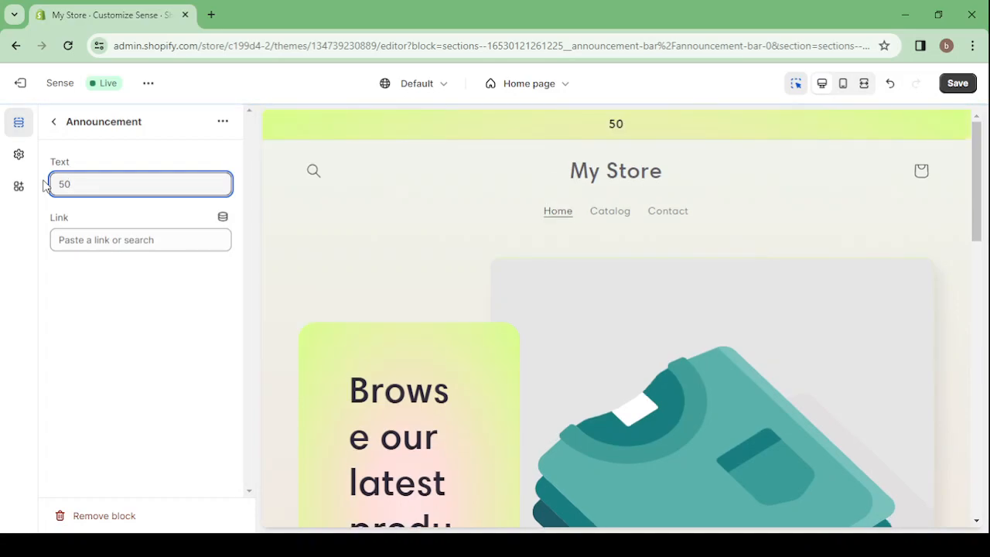
type("50'")
key("BackSpace")
type("\"")
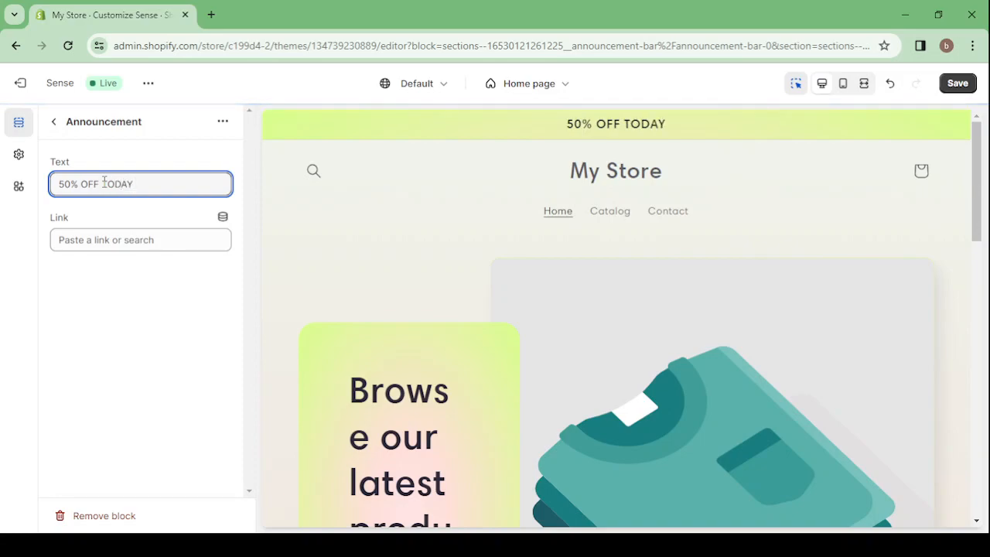
type("NLY")
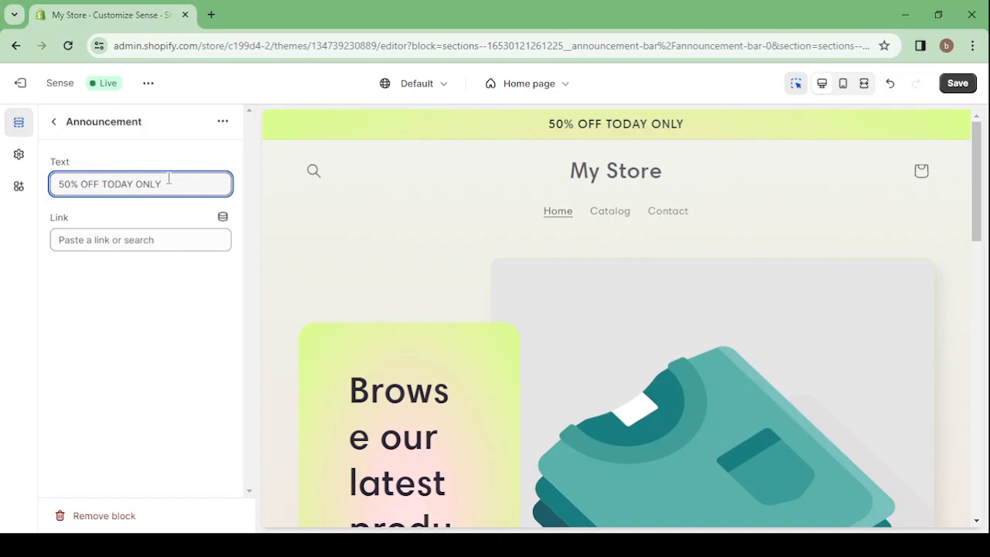
left_click(52, 122)
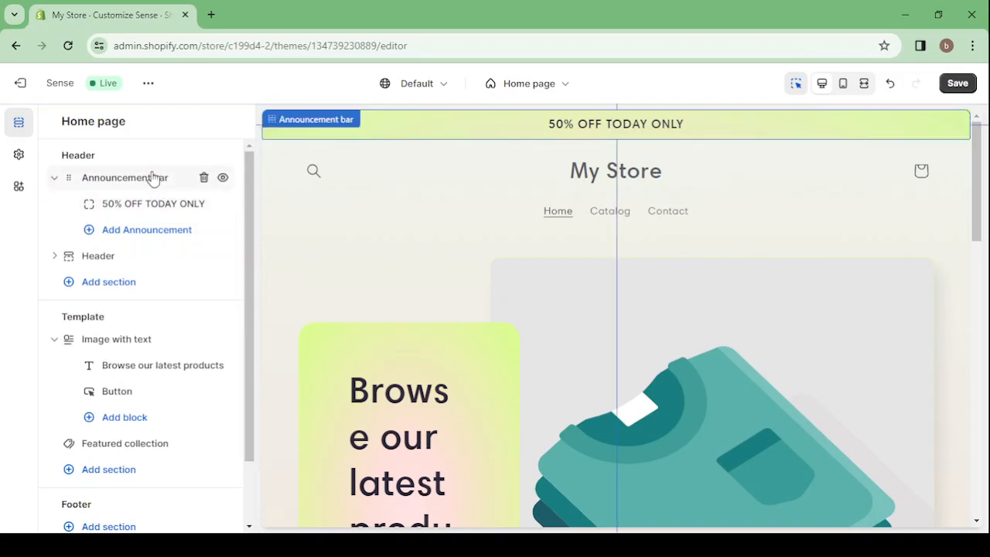
- Turn off the announcement bar's separator line and check the change in the home page preview
left_click(153, 179)
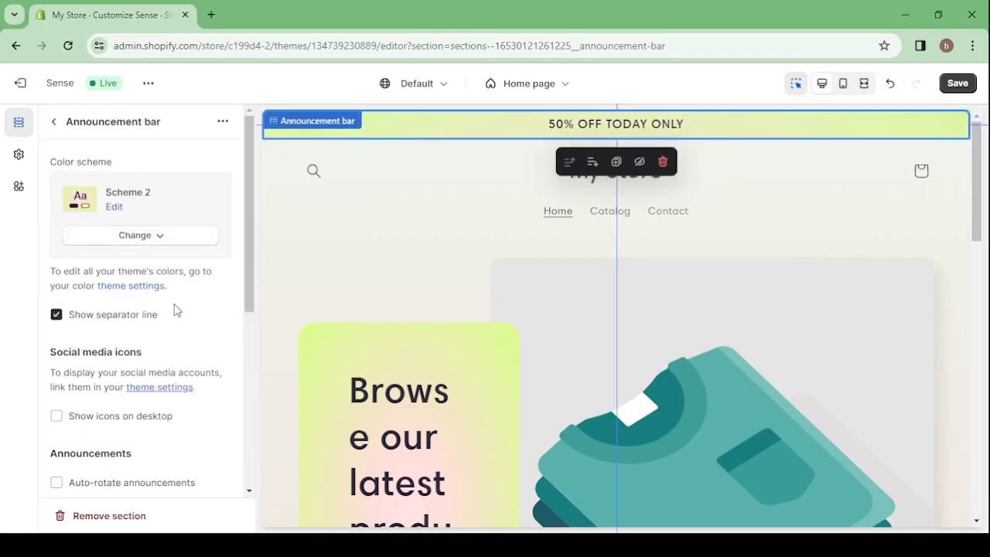
scroll(172, 312, "down", 1)
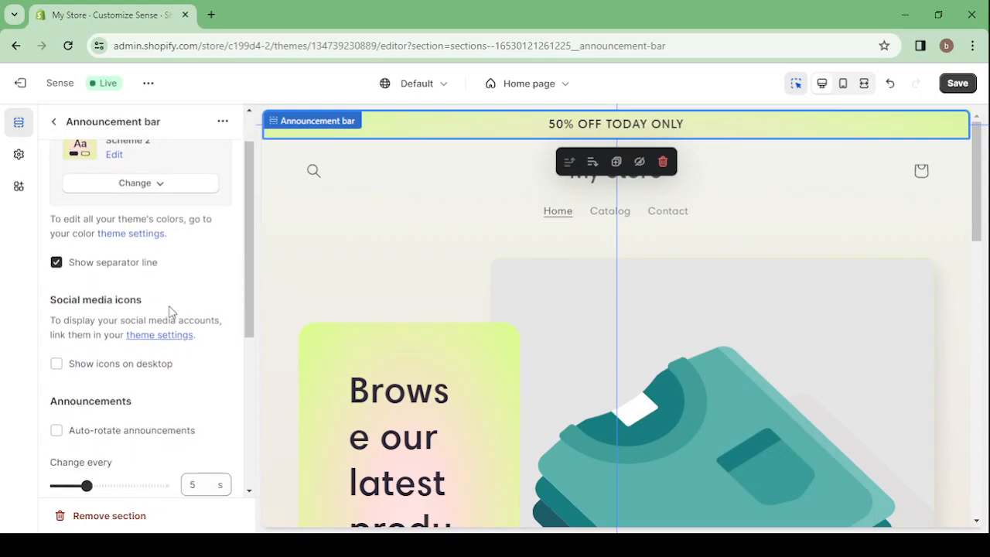
left_click(55, 263)
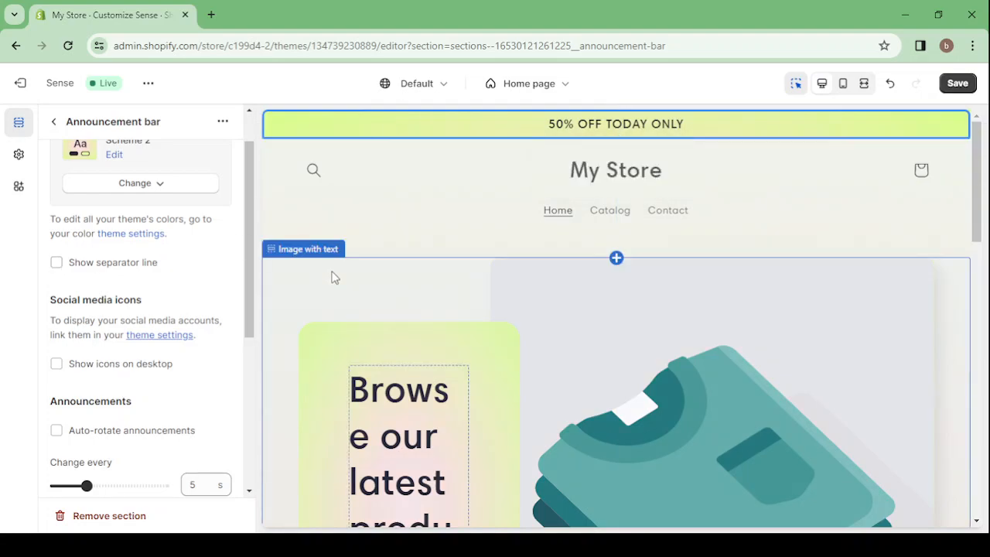
left_click(333, 276)
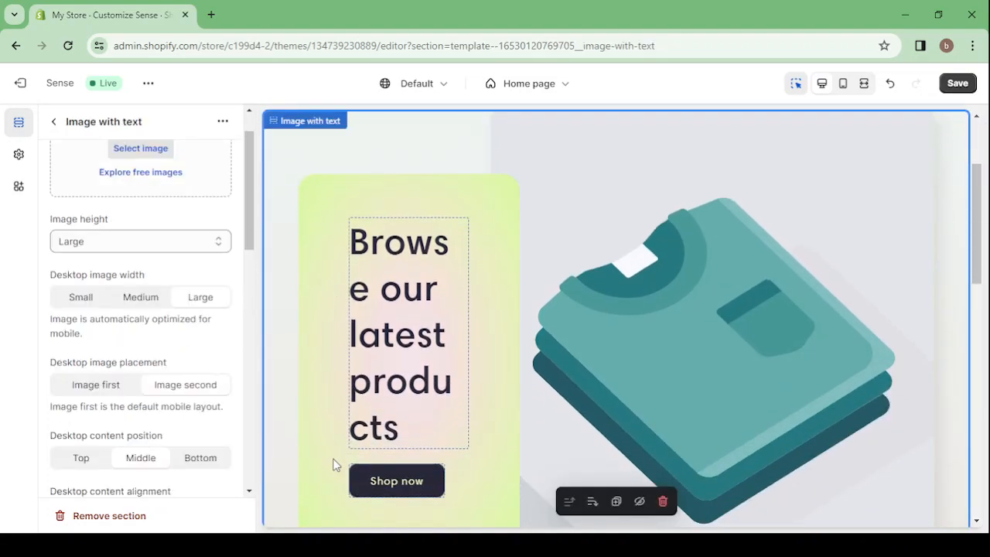
scroll(584, 276, "up", 2)
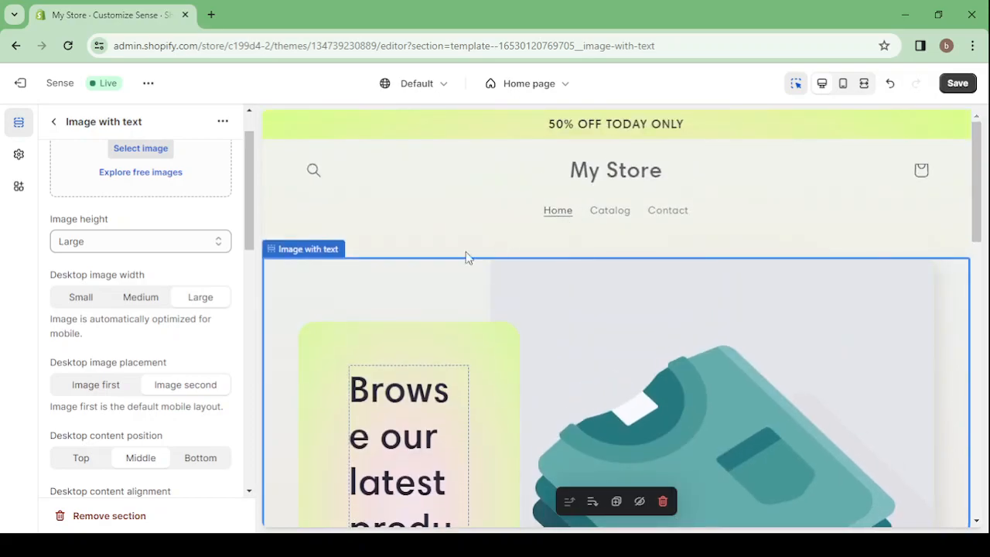
scroll(154, 165, "up", 1)
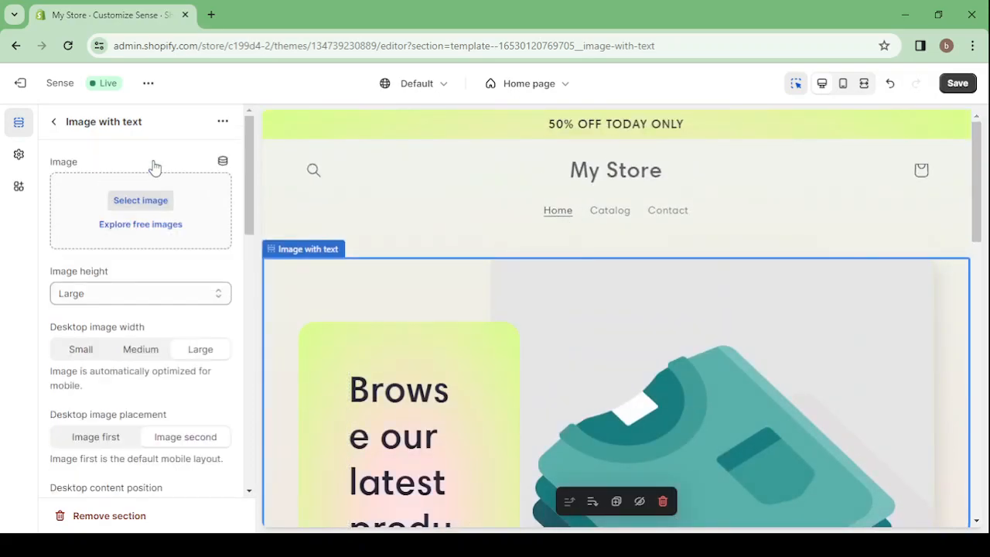
- Turn the announcement bar's separator line back on and check the preview with another section selected
left_click(418, 127)
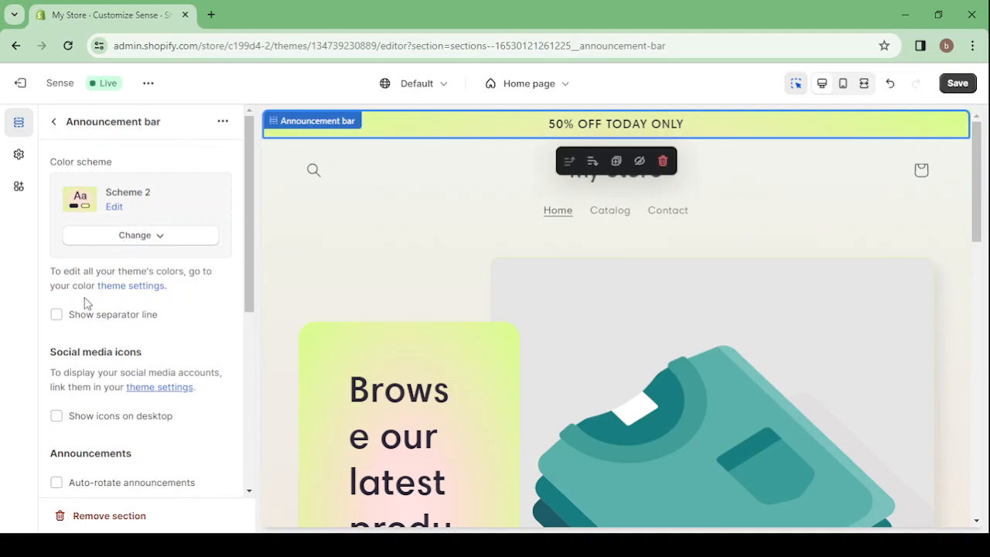
left_click(56, 316)
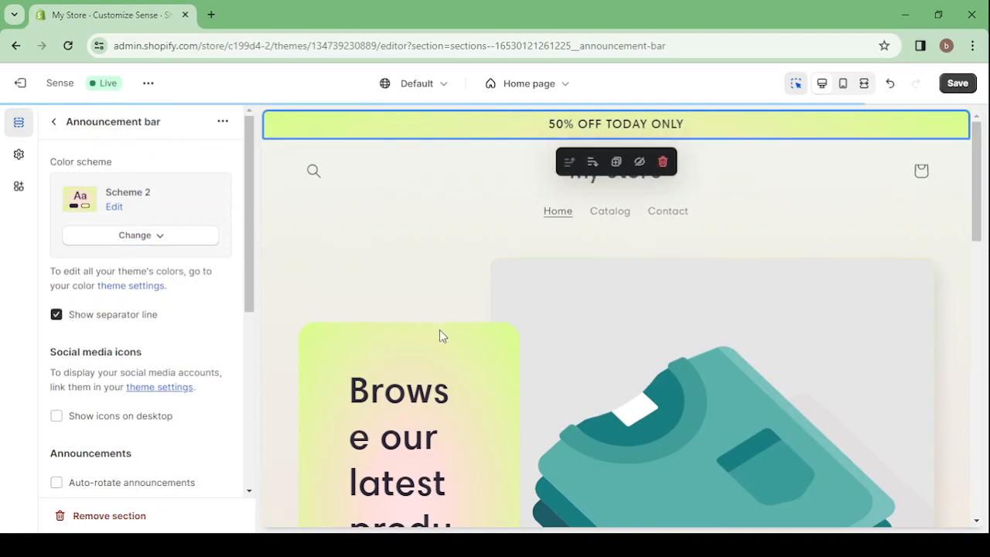
left_click(403, 275)
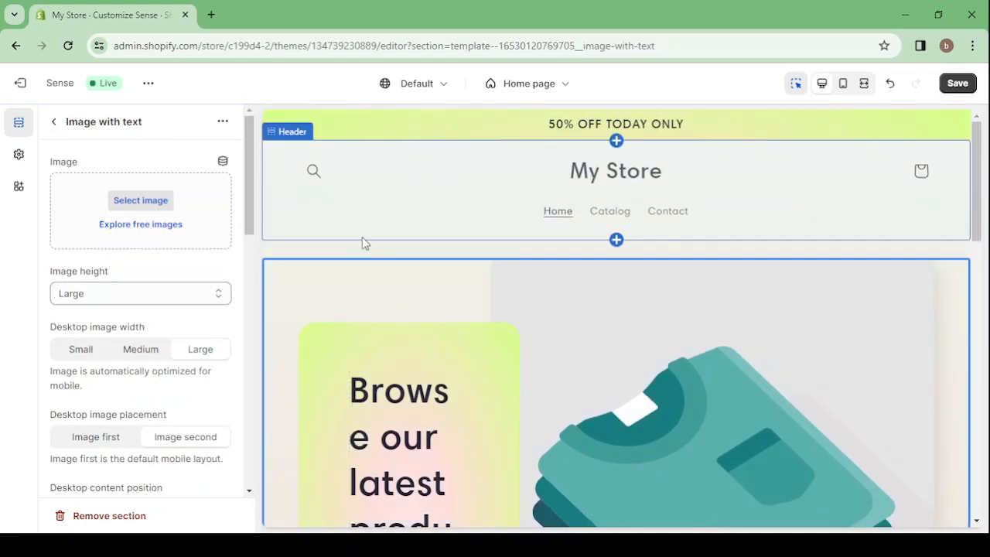
- Enable auto-rotate announcements for the announcement bar and check the top of the home page preview
left_click(404, 118)
scroll(106, 296, "down", 5)
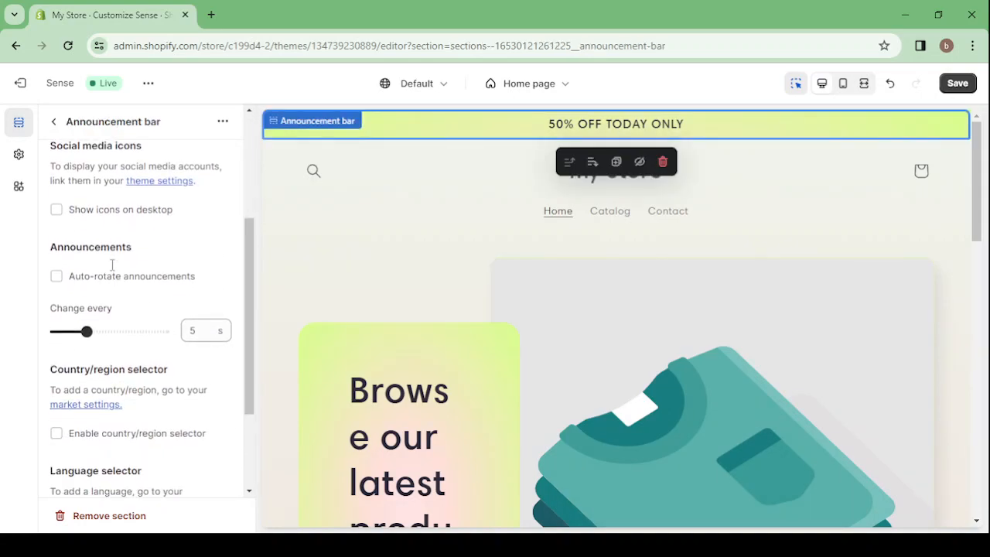
scroll(116, 247, "down", 1)
scroll(164, 261, "down", 1)
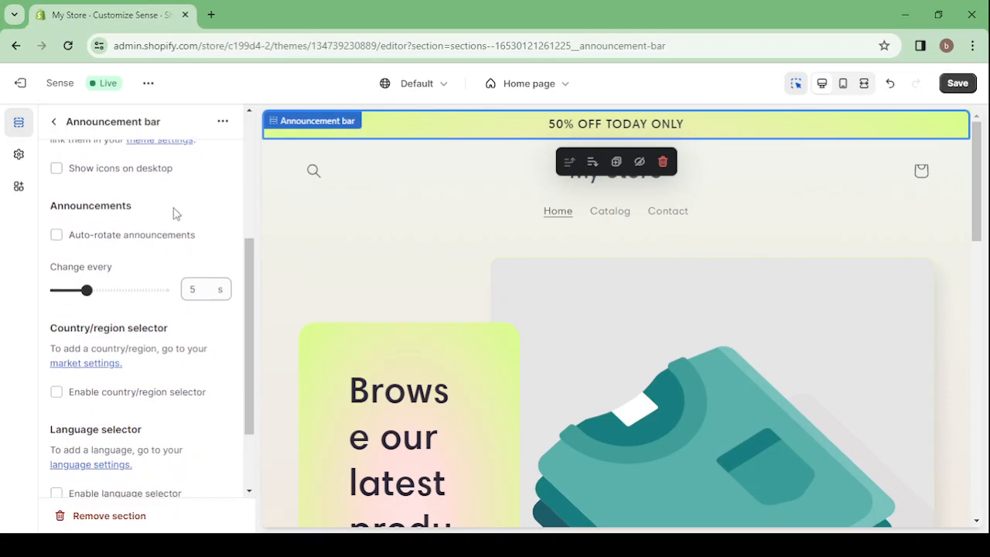
left_click(55, 238)
left_click(585, 237)
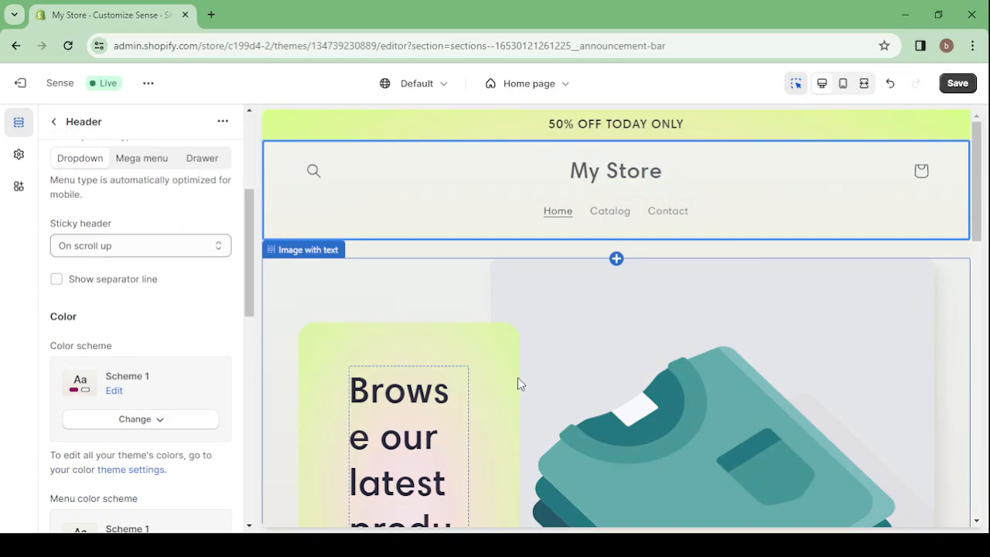
scroll(541, 245, "down", 5)
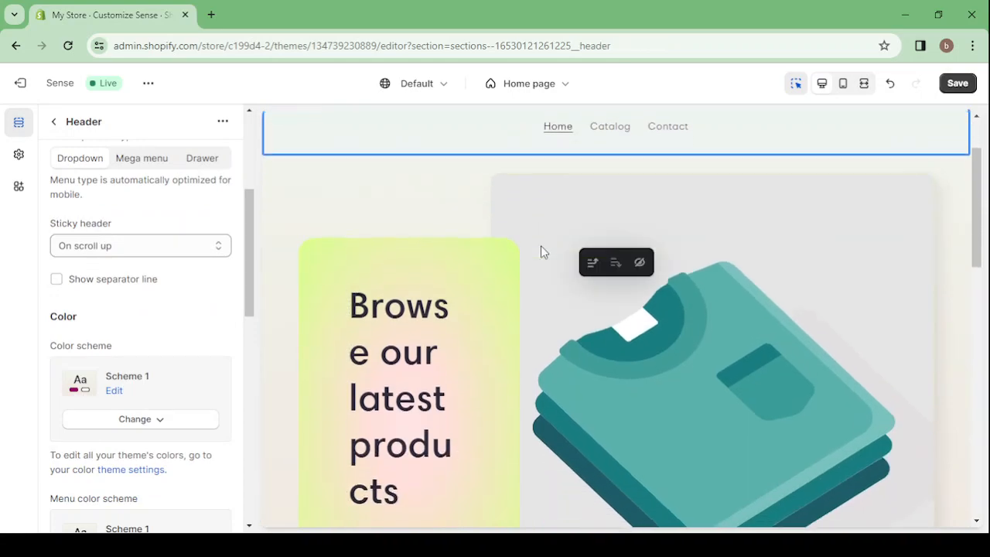
scroll(540, 245, "up", 5)
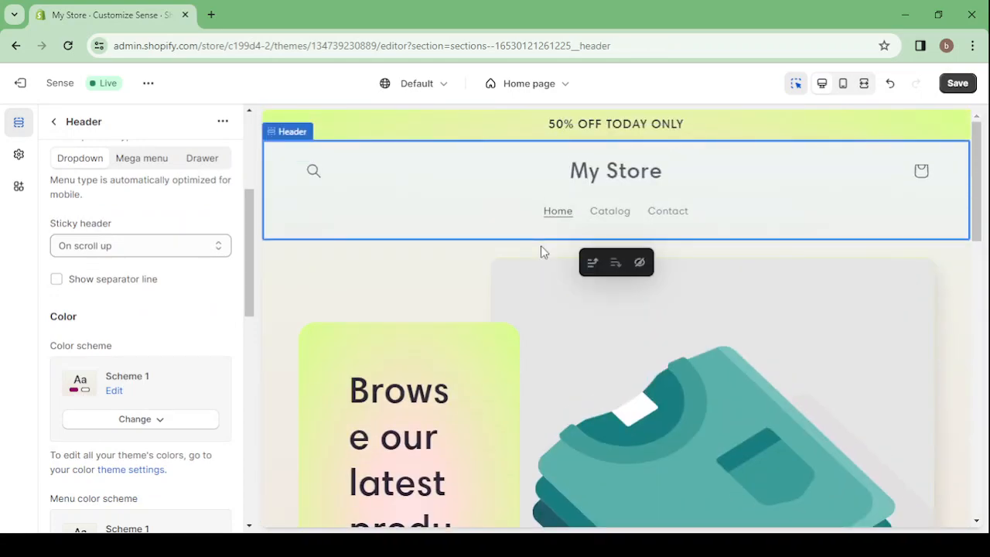
- Look over the announcement bar's settings once more and add a second announcement to the bar
left_click(526, 130)
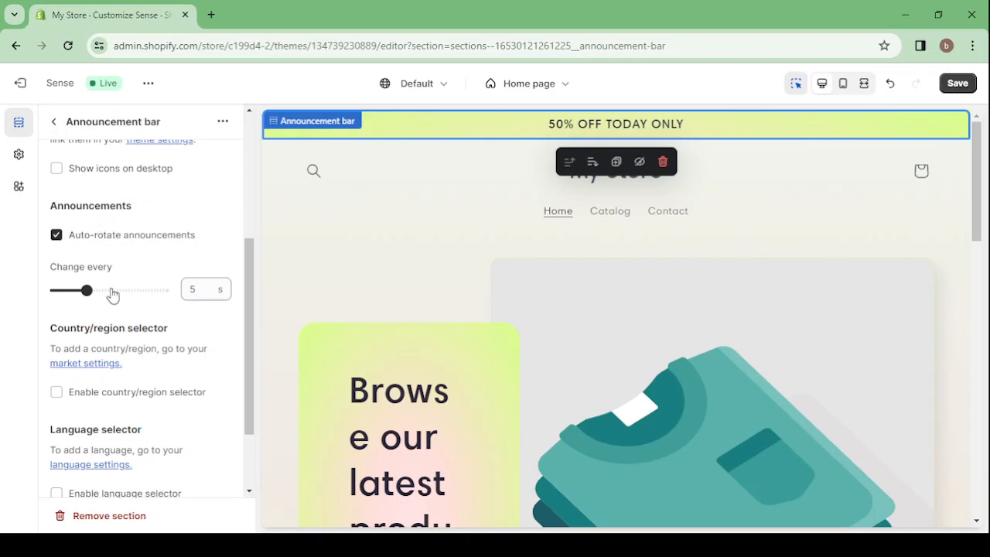
scroll(210, 262, "up", 3)
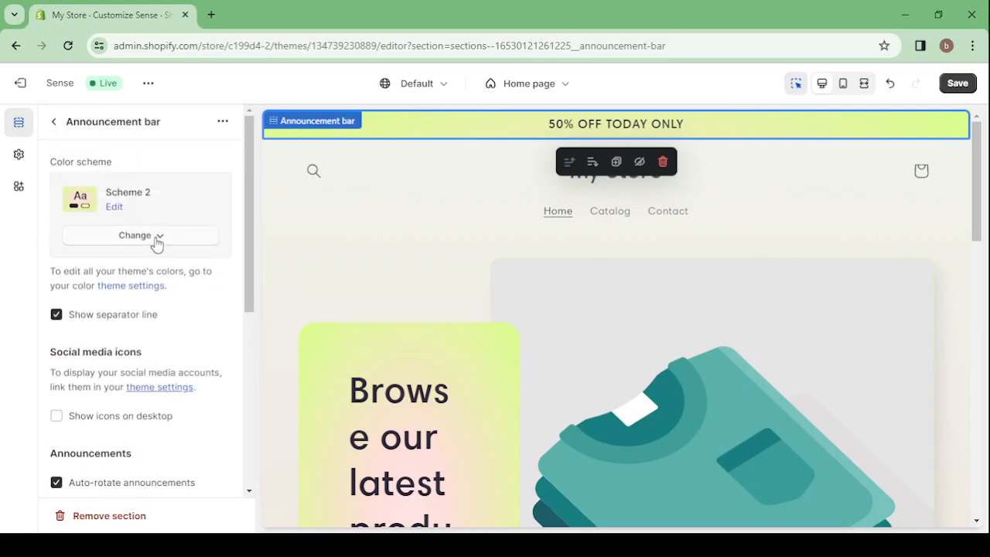
left_click(55, 122)
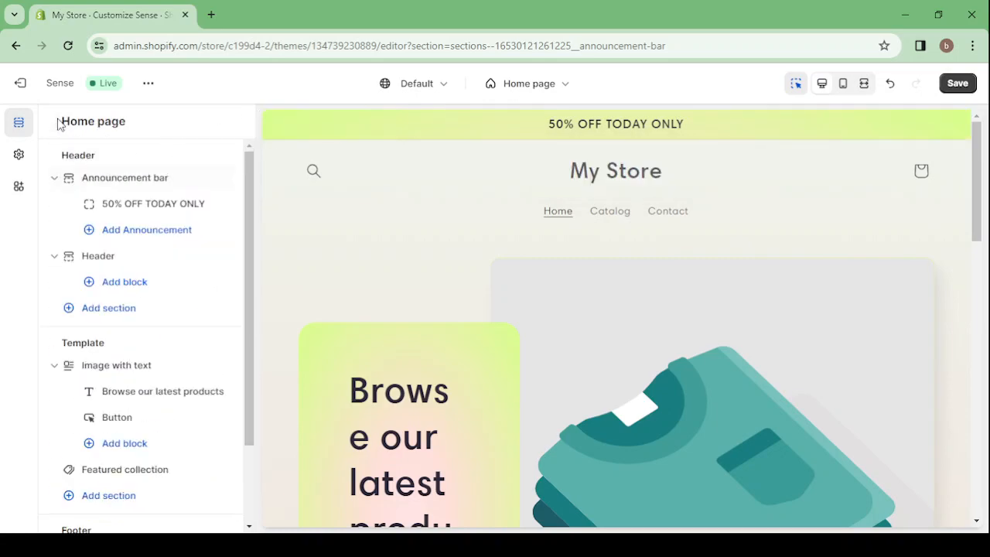
left_click(145, 232)
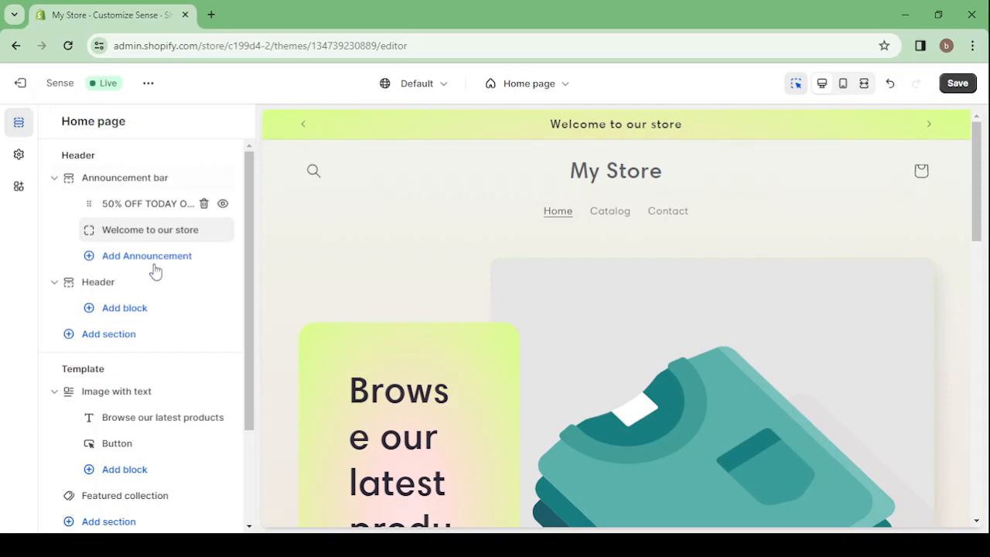
- Open the Header section and look through its settings, from logo position and menu to color schemes and the country and language selectors
left_click(427, 215)
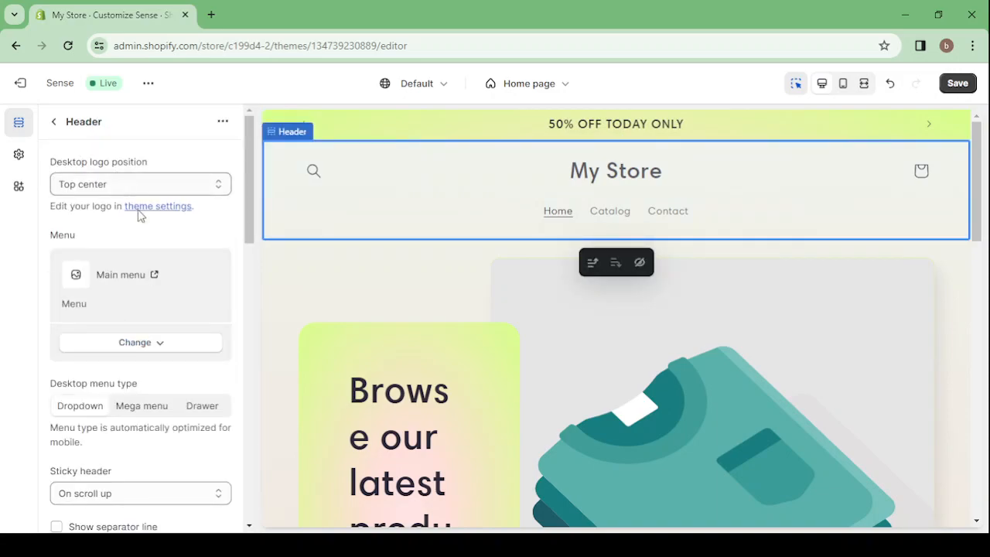
scroll(139, 282, "down", 2)
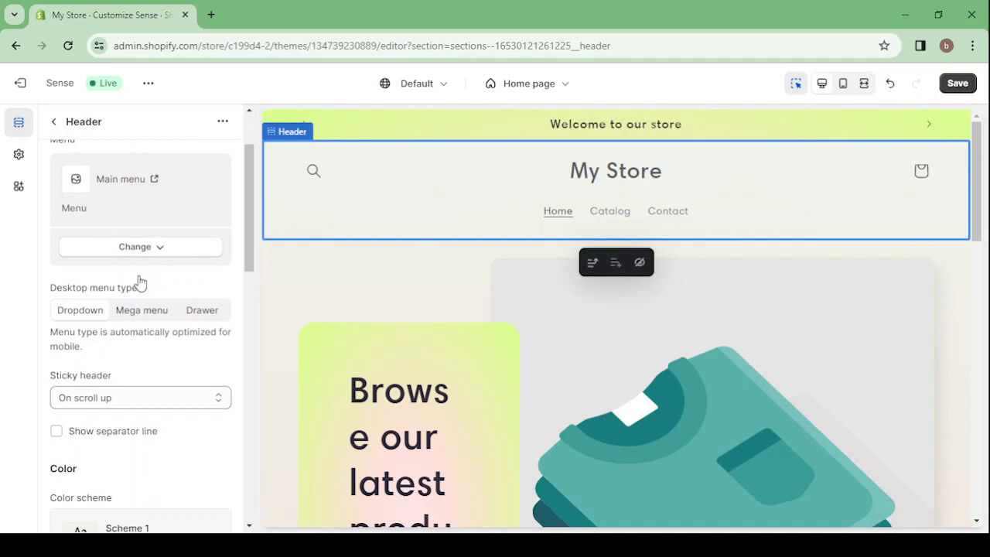
scroll(139, 283, "up", 2)
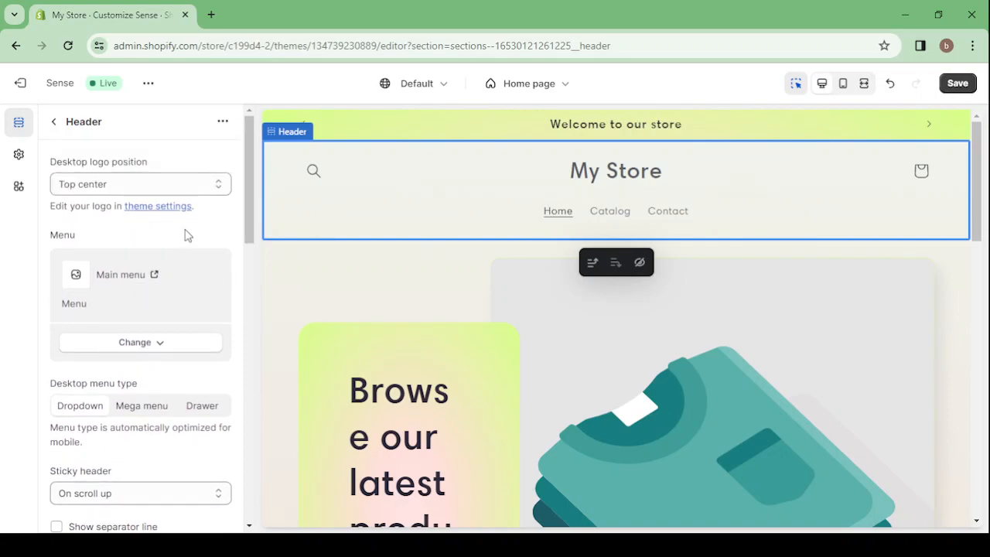
scroll(186, 225, "down", 2)
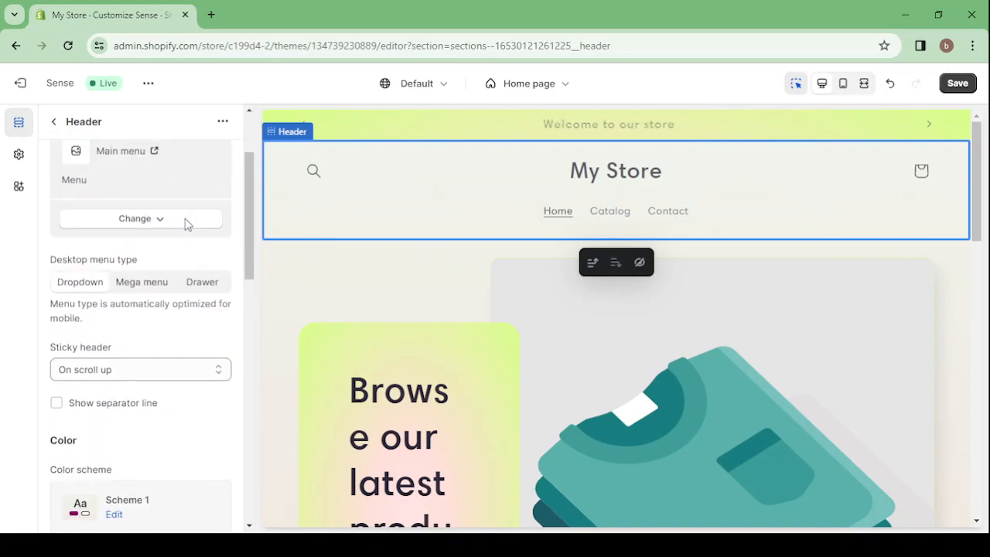
scroll(185, 224, "down", 12)
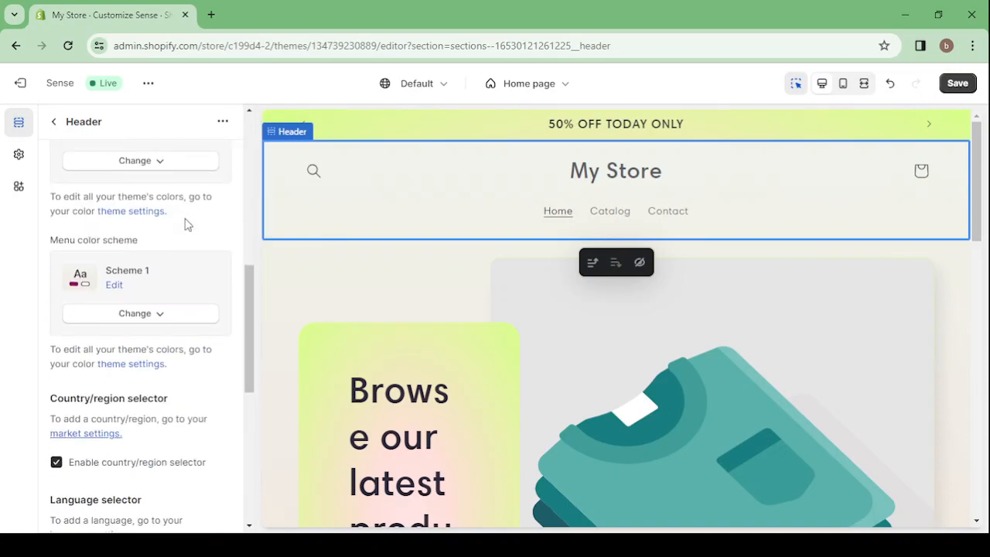
scroll(186, 224, "down", 5)
scroll(185, 223, "up", 18)
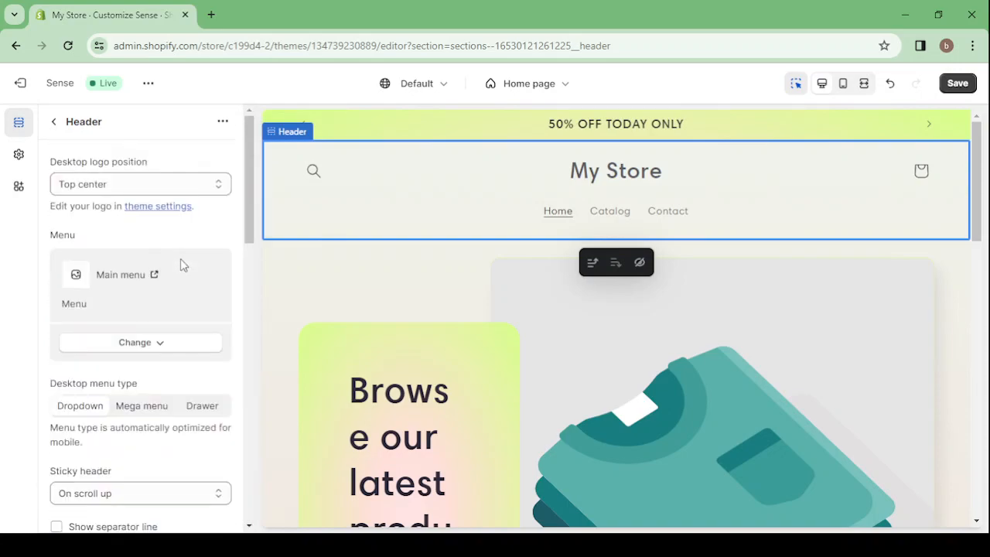
- Open the theme settings and look over the Logo options for the logo image, desktop logo width and favicon image
left_click(19, 156)
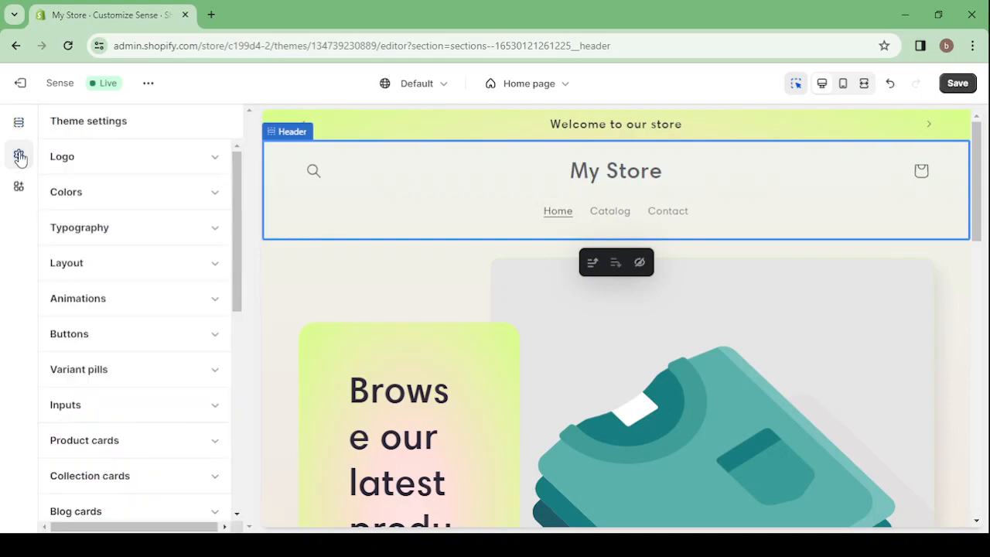
left_click(179, 151)
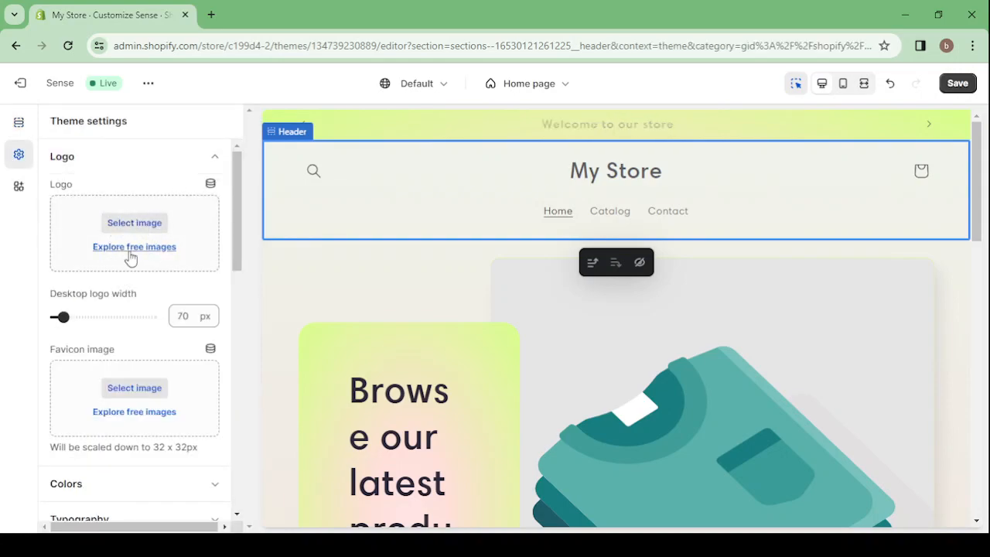
scroll(130, 258, "down", 1)
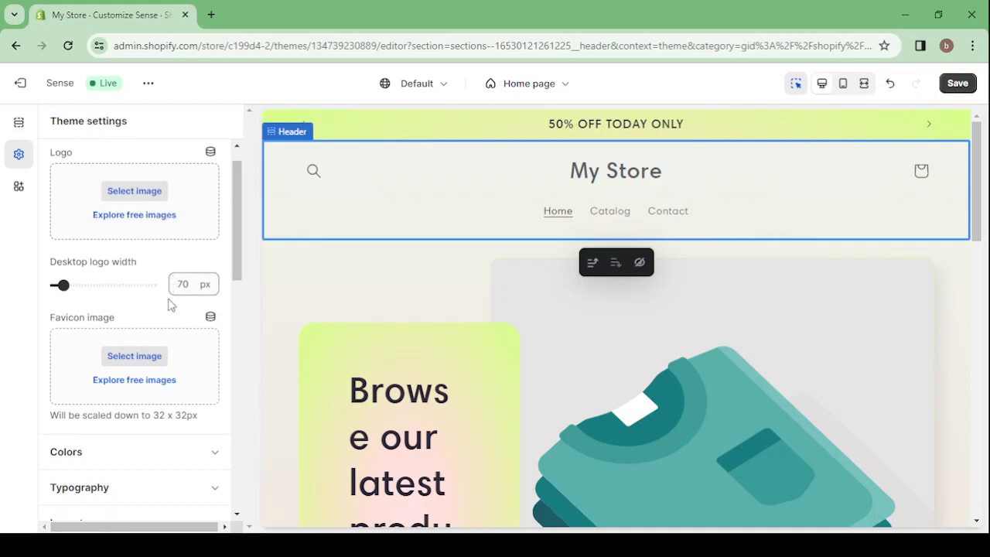
scroll(166, 305, "up", 1)
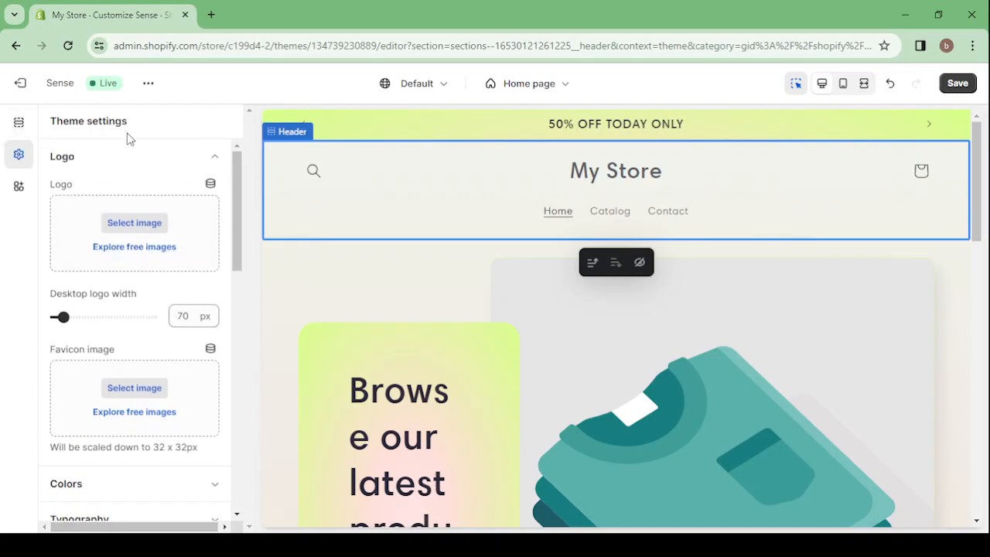
- Examine the settings of the Image with text section and its heading block, and view the home page down to the featured products
left_click(433, 313)
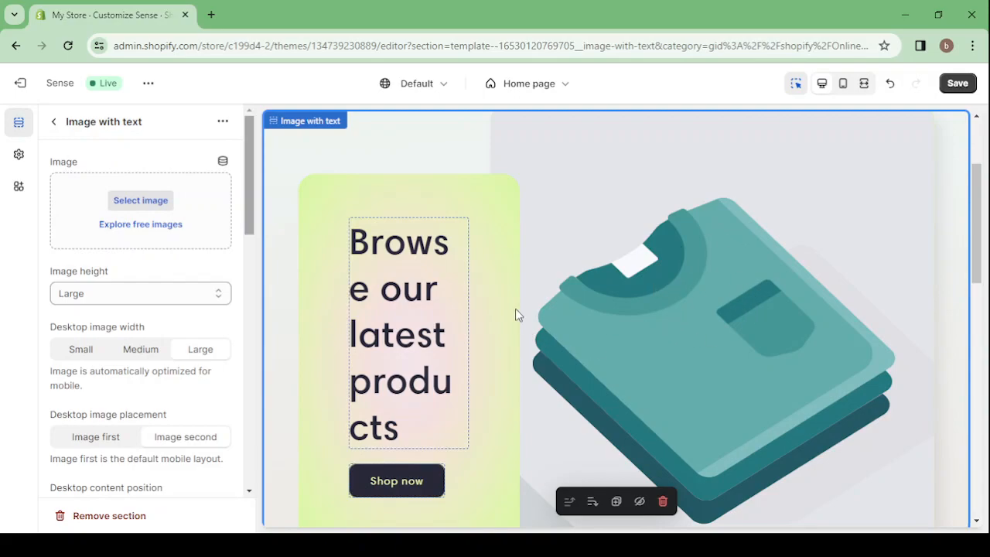
left_click(365, 311)
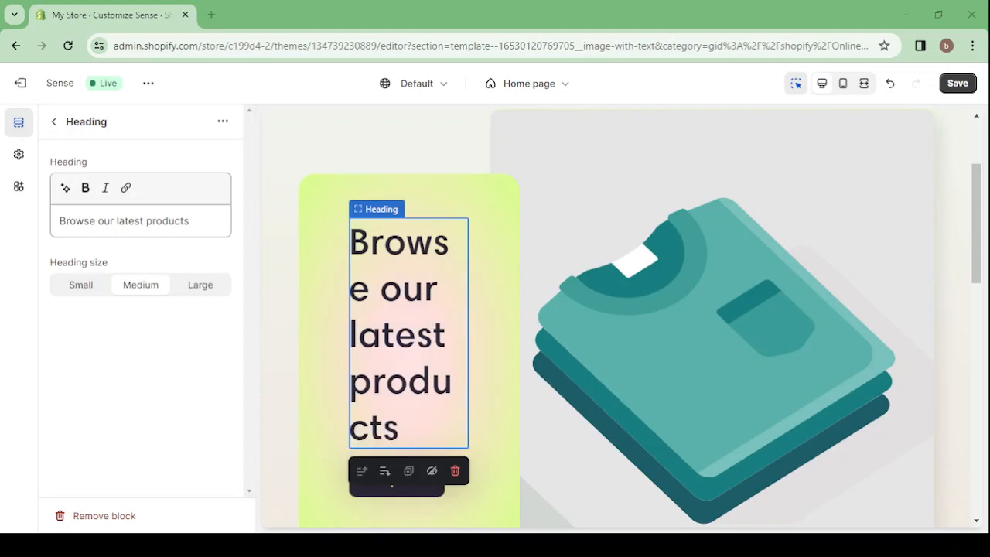
scroll(654, 255, "down", 3)
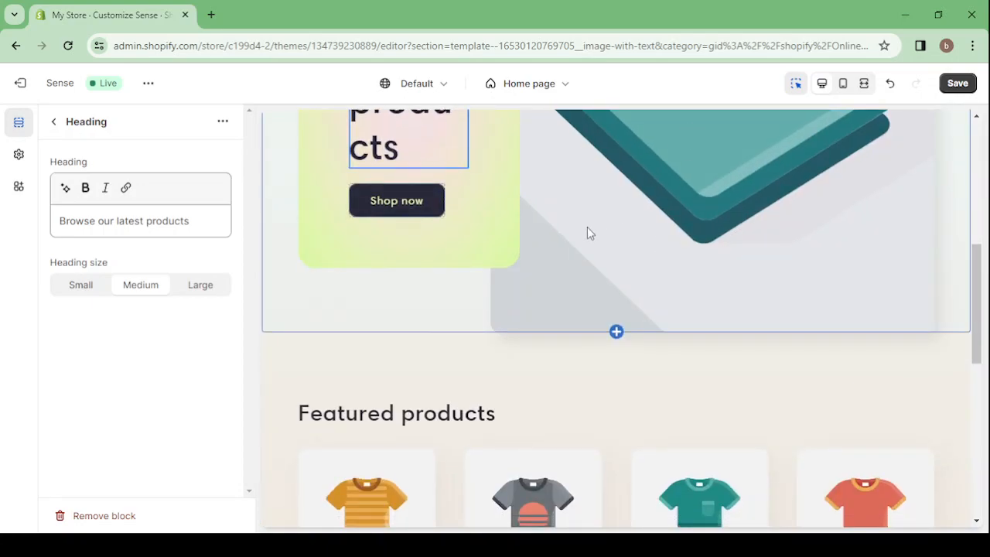
scroll(587, 229, "down", 3)
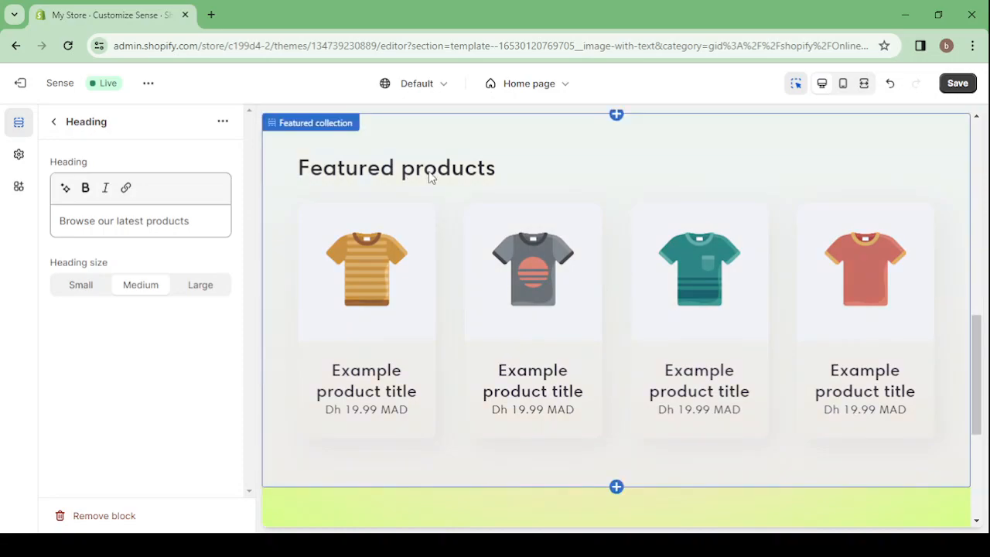
- Change the Featured collection section's heading to "New Collection" and check the home page preview up to the header
left_click(710, 174)
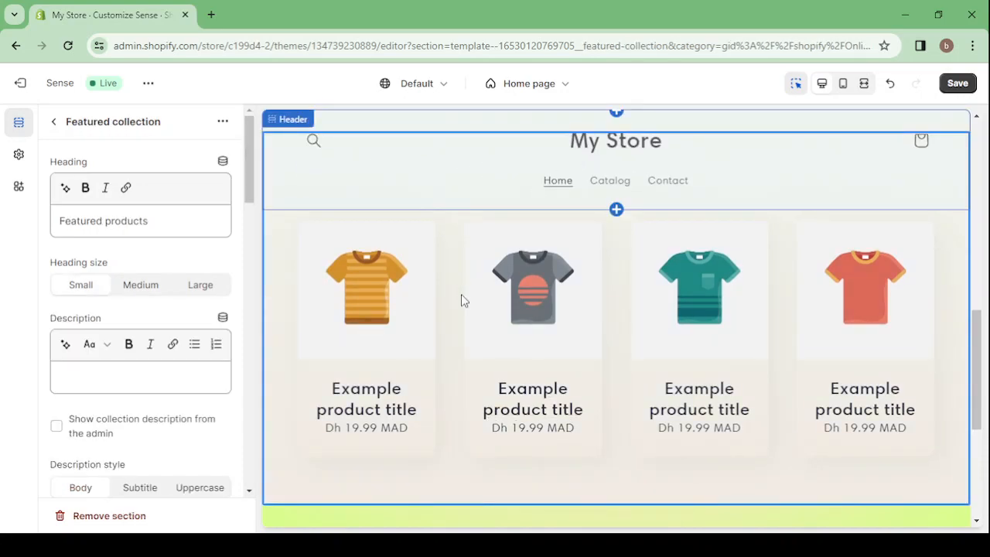
scroll(461, 294, "down", 1)
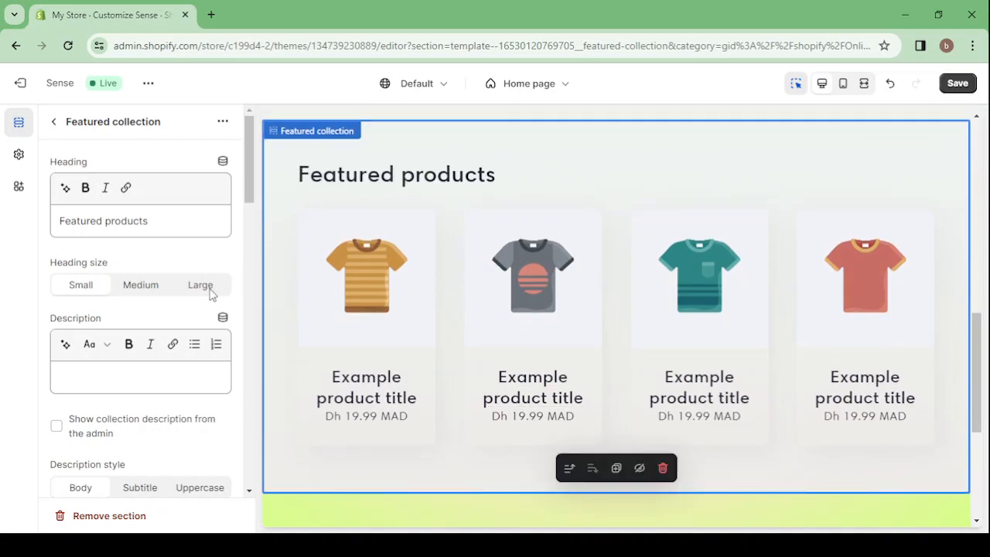
triple_click(151, 221)
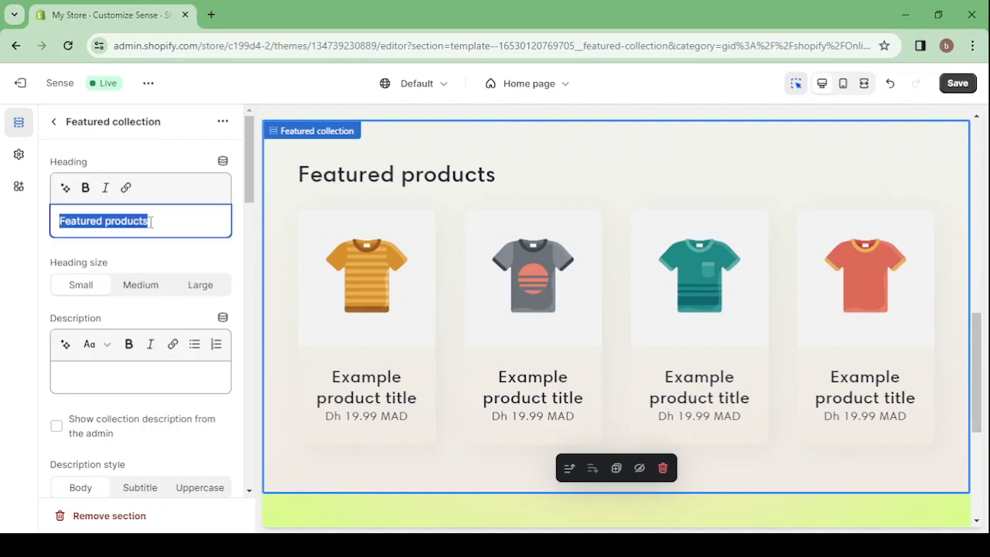
key("BackSpace")
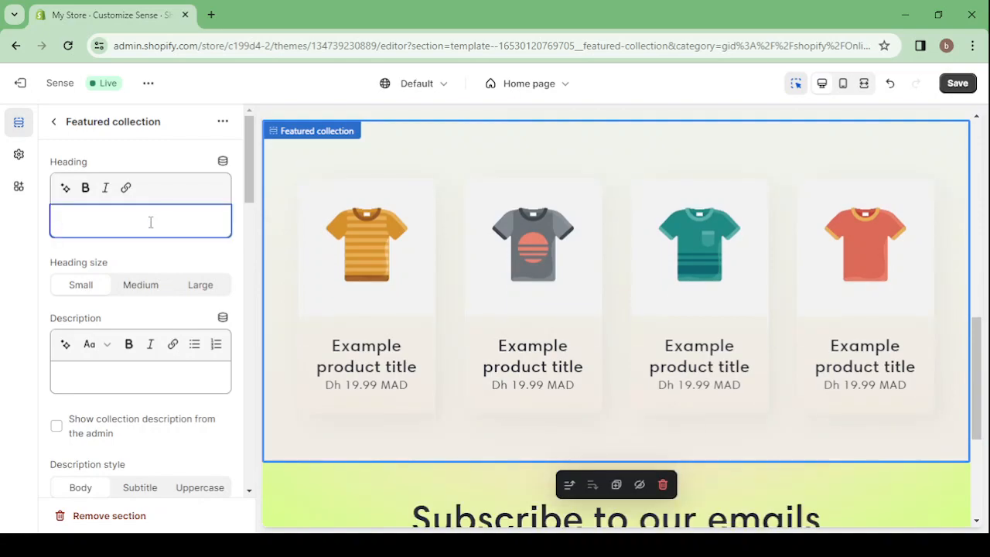
type("NE")
key("BackSpace")
type("ez")
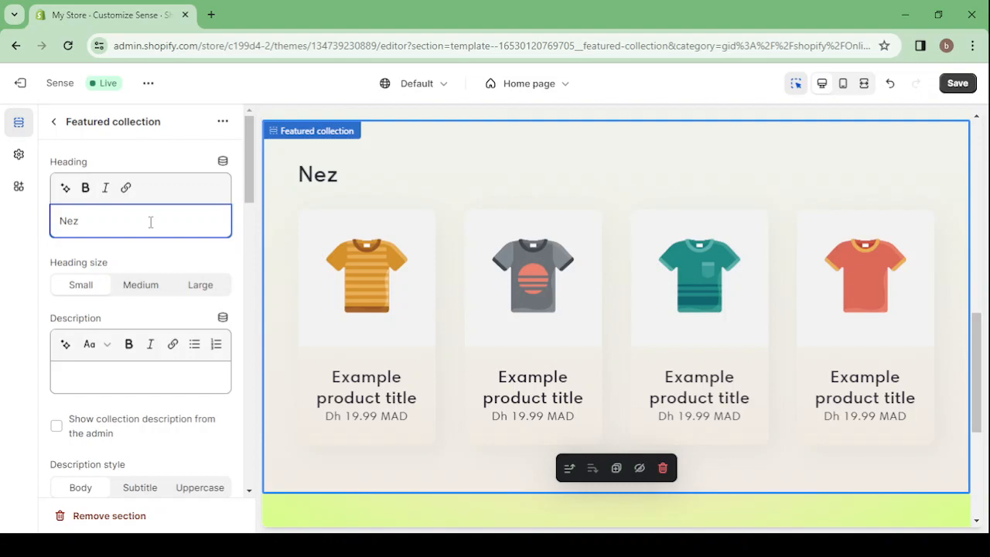
key("BackSpace")
type("w Colle")
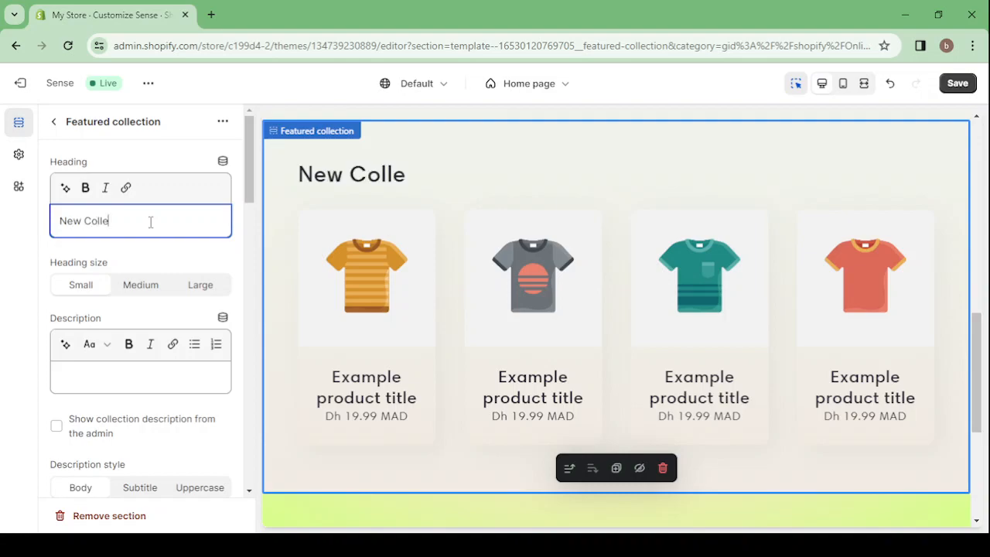
type("ction")
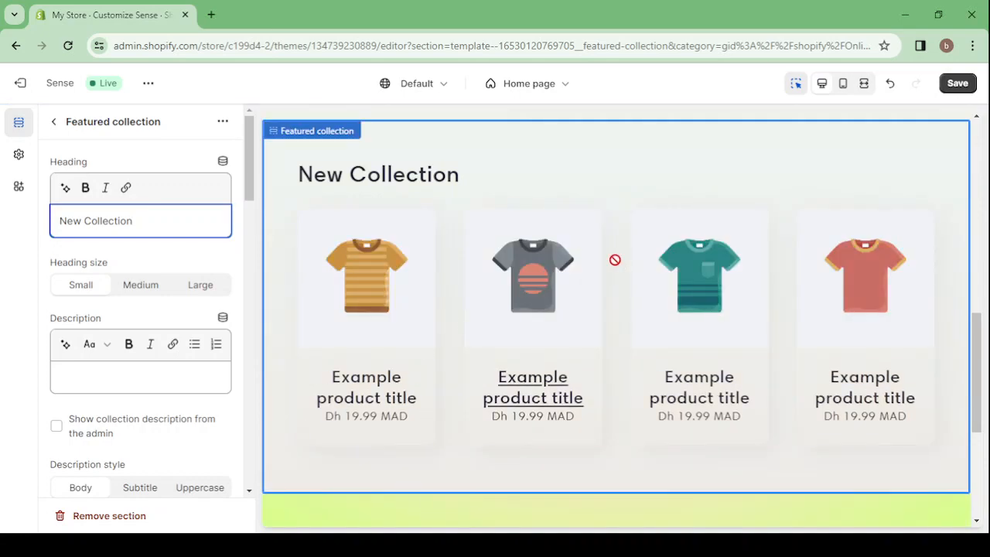
scroll(833, 241, "up", 3)
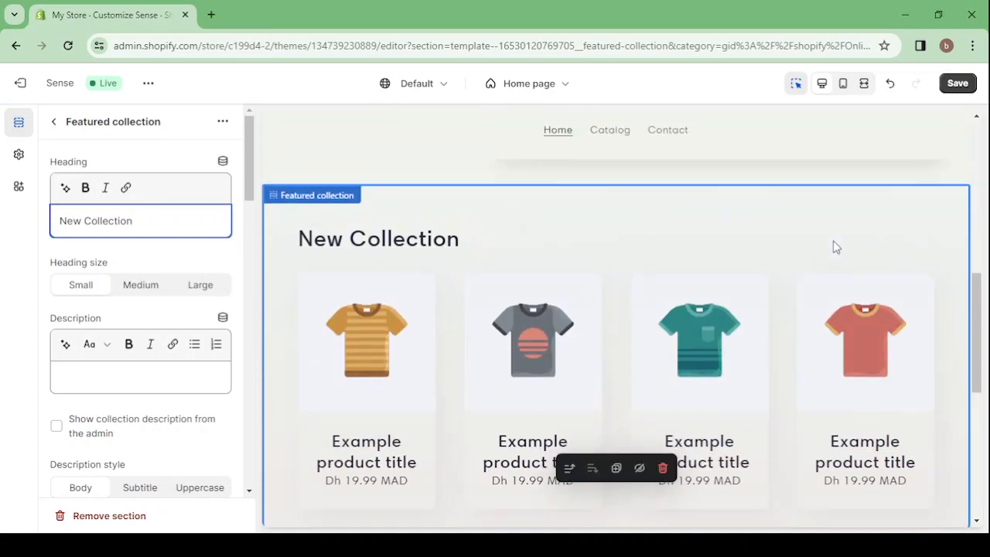
scroll(741, 222, "up", 5)
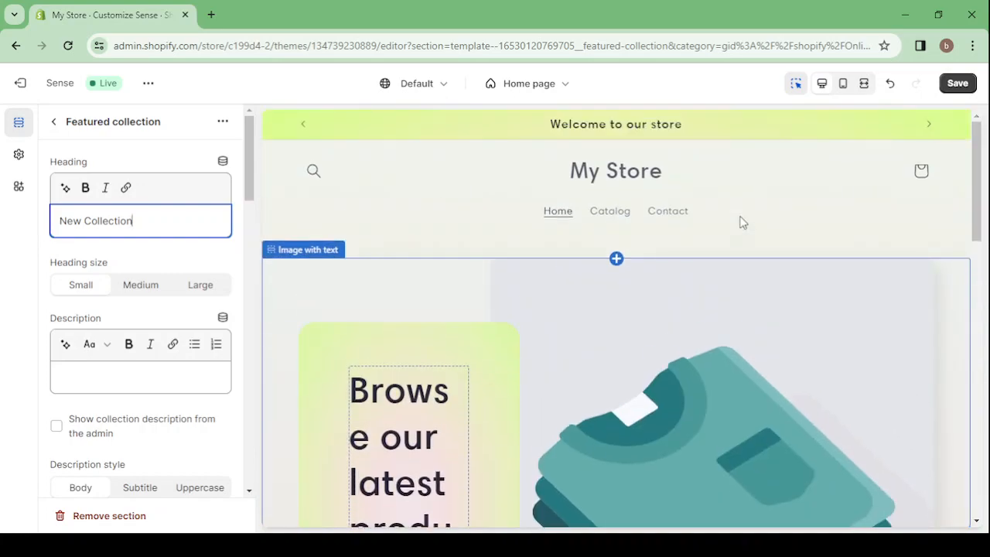